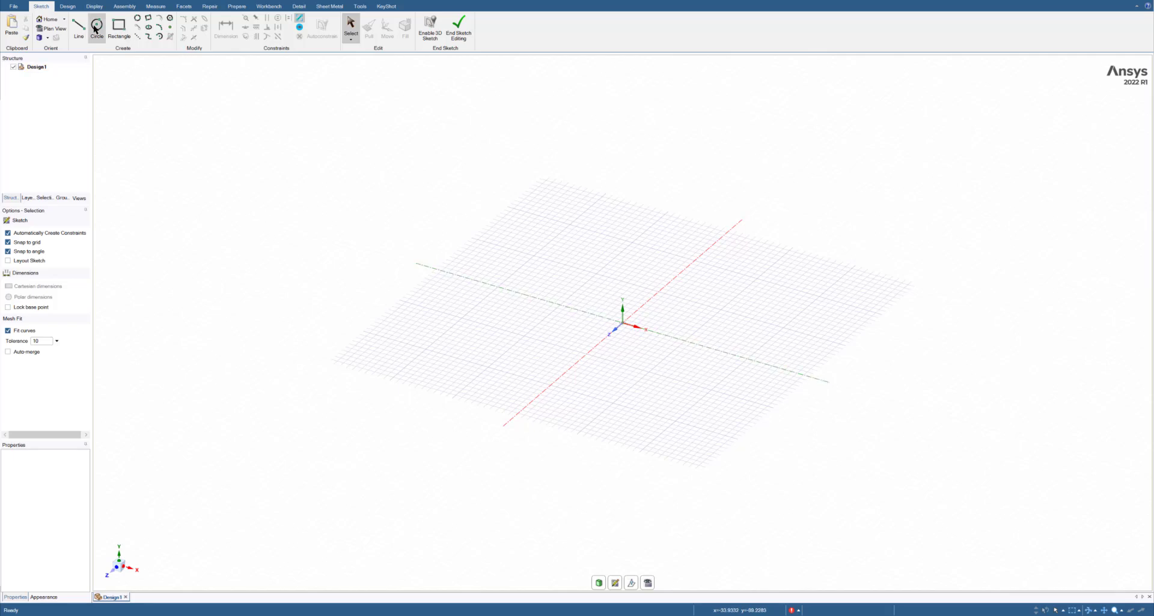
Start a new sketch on the vertical XY plane through the origin and view it face-on.
{"action": "left_click", "coordinate": [614, 584]}
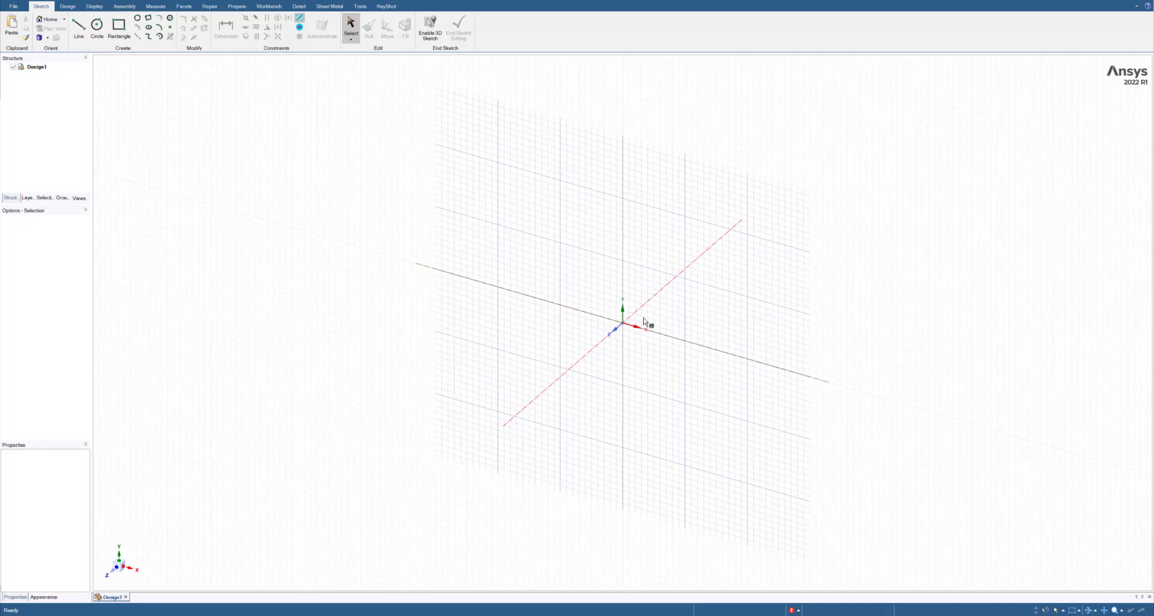
{"action": "left_click", "coordinate": [644, 322]}
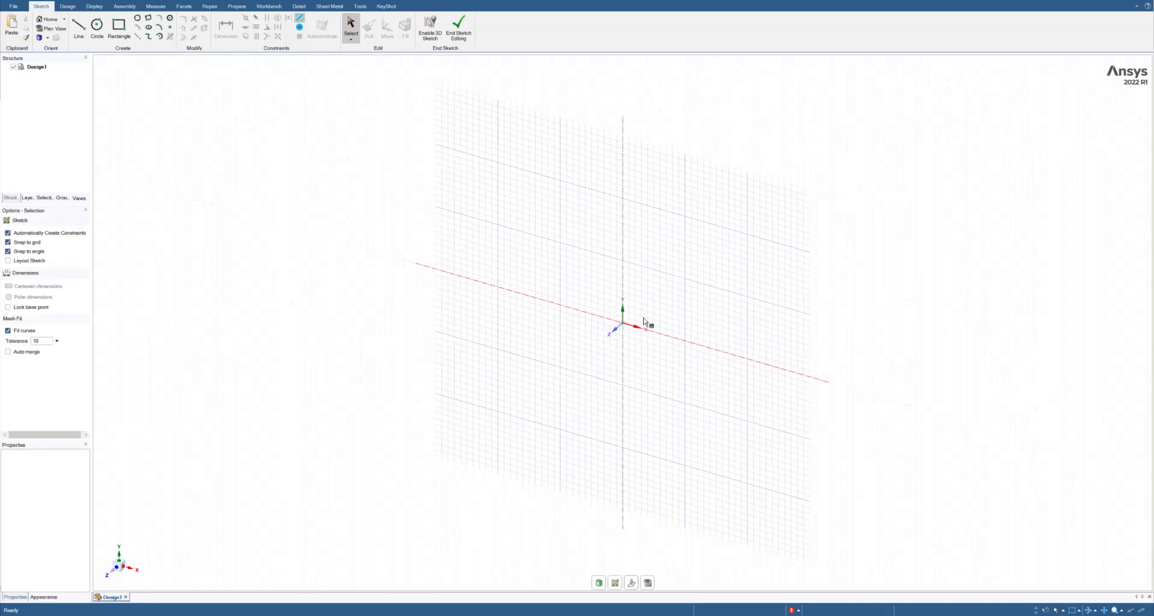
{"action": "left_click", "coordinate": [647, 584]}
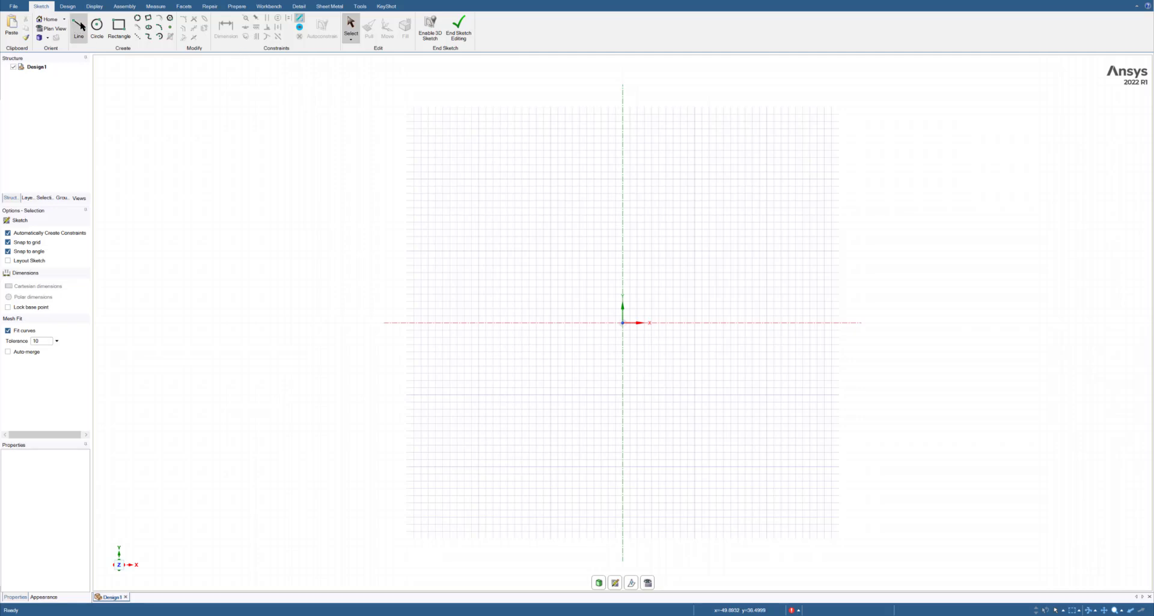
Draw a closed, rough T-shaped outline of eight lines around the origin, about 18 mm long across its top edge.
{"action": "left_click", "coordinate": [78, 27]}
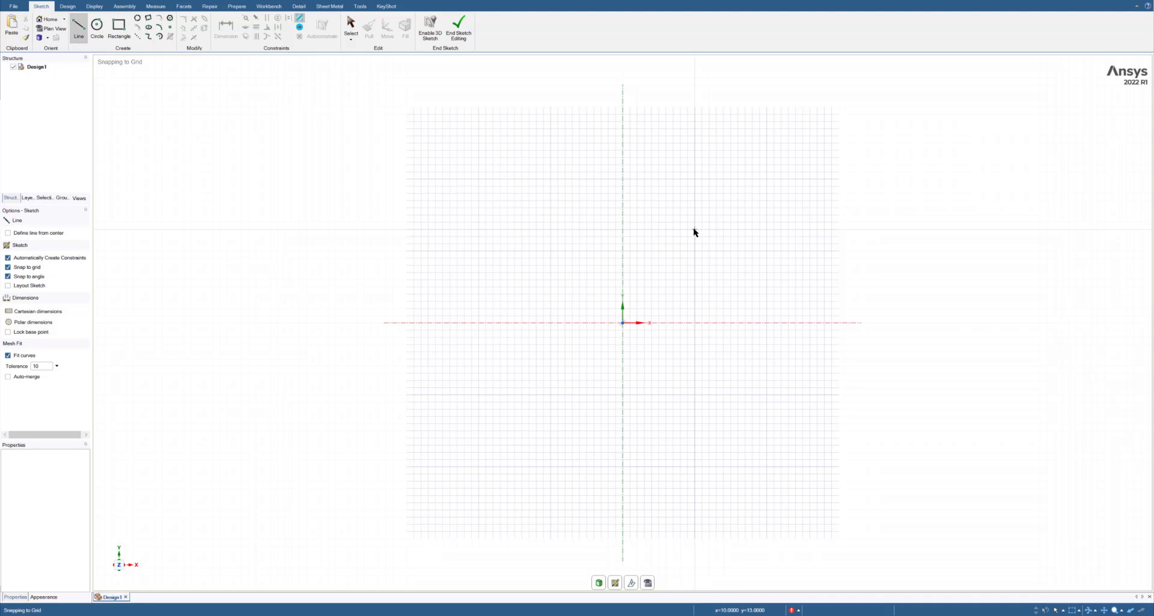
{"action": "left_click", "coordinate": [694, 229]}
{"action": "left_click", "coordinate": [564, 216]}
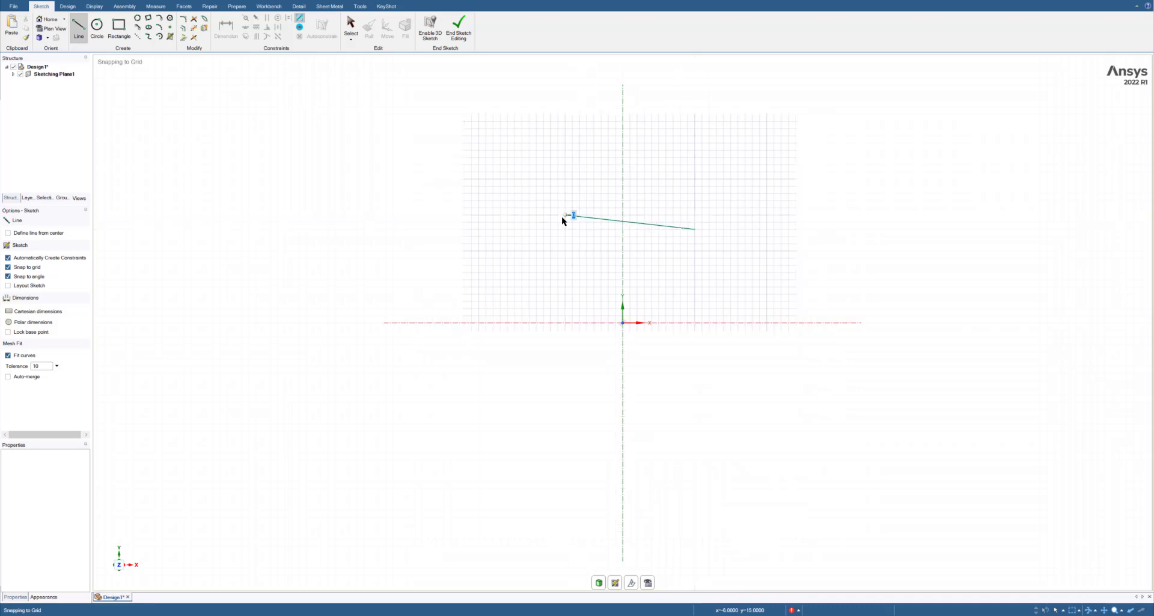
{"action": "left_click", "coordinate": [553, 278]}
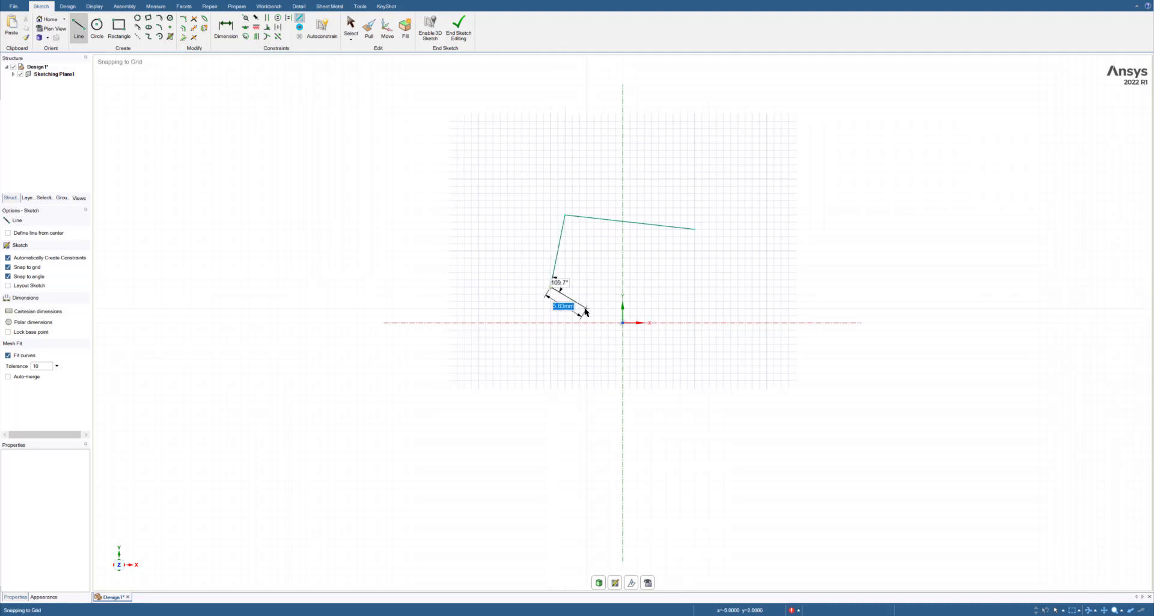
{"action": "left_click", "coordinate": [586, 310]}
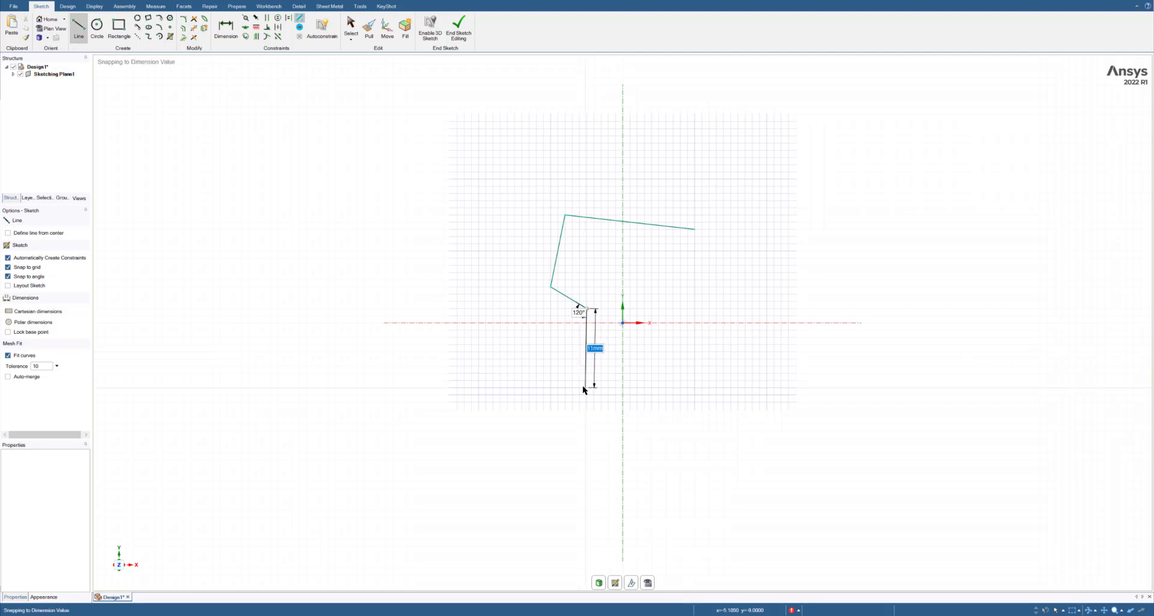
{"action": "left_click", "coordinate": [585, 389]}
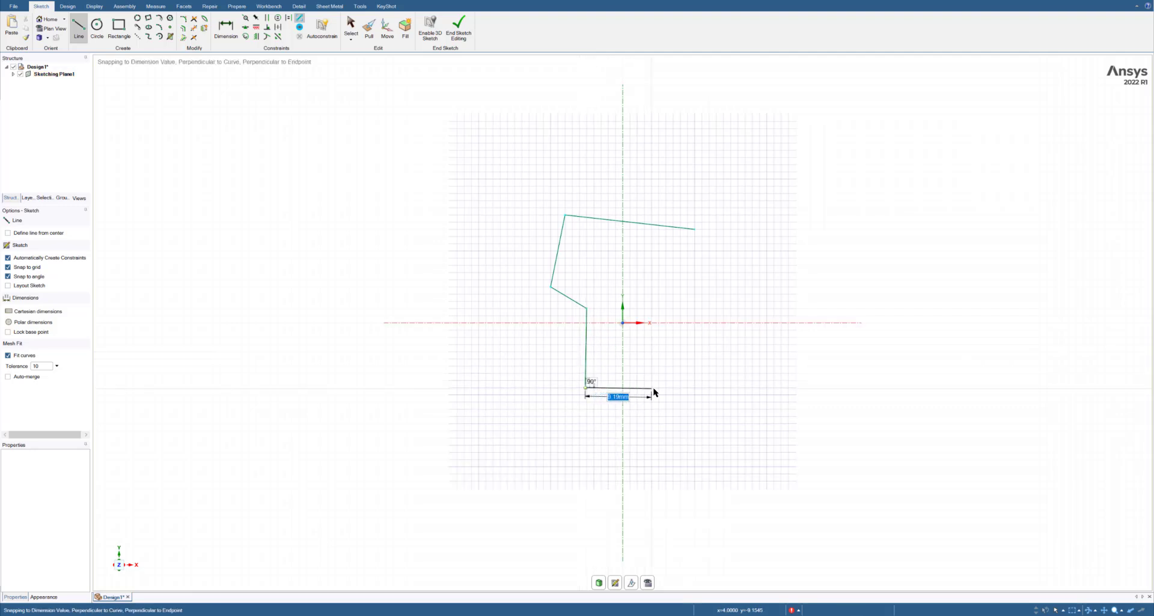
{"action": "left_click", "coordinate": [658, 381]}
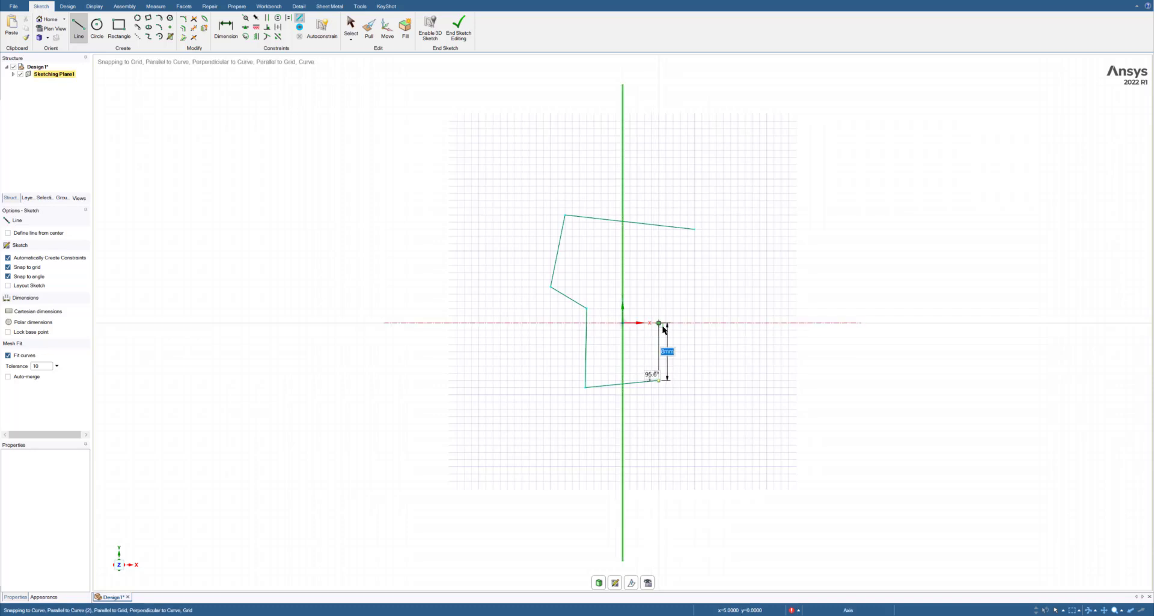
{"action": "left_click", "coordinate": [659, 315]}
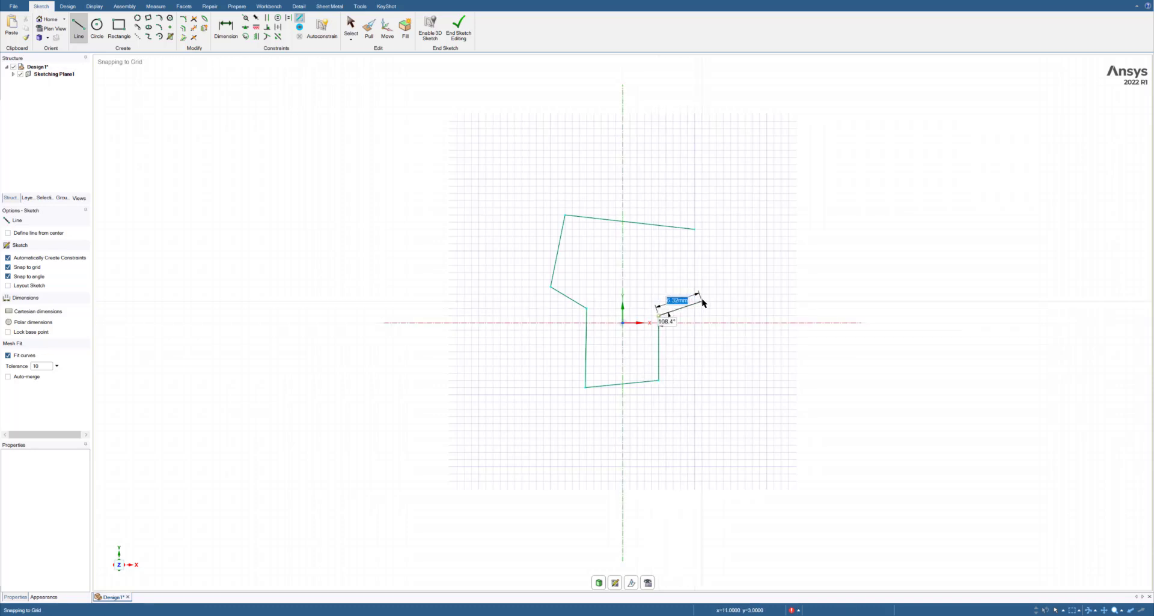
{"action": "left_click", "coordinate": [701, 302]}
{"action": "left_click", "coordinate": [695, 229]}
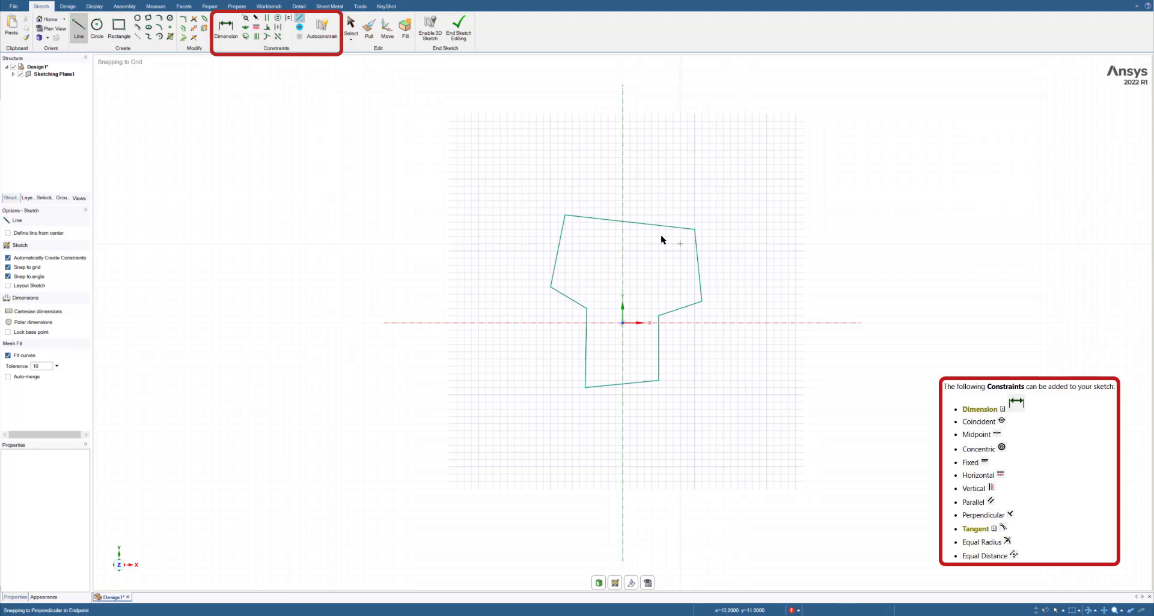
Apply horizontal constraints to the outline's top edge, both shoulder edges and bottom edge.
{"action": "left_click", "coordinate": [256, 29]}
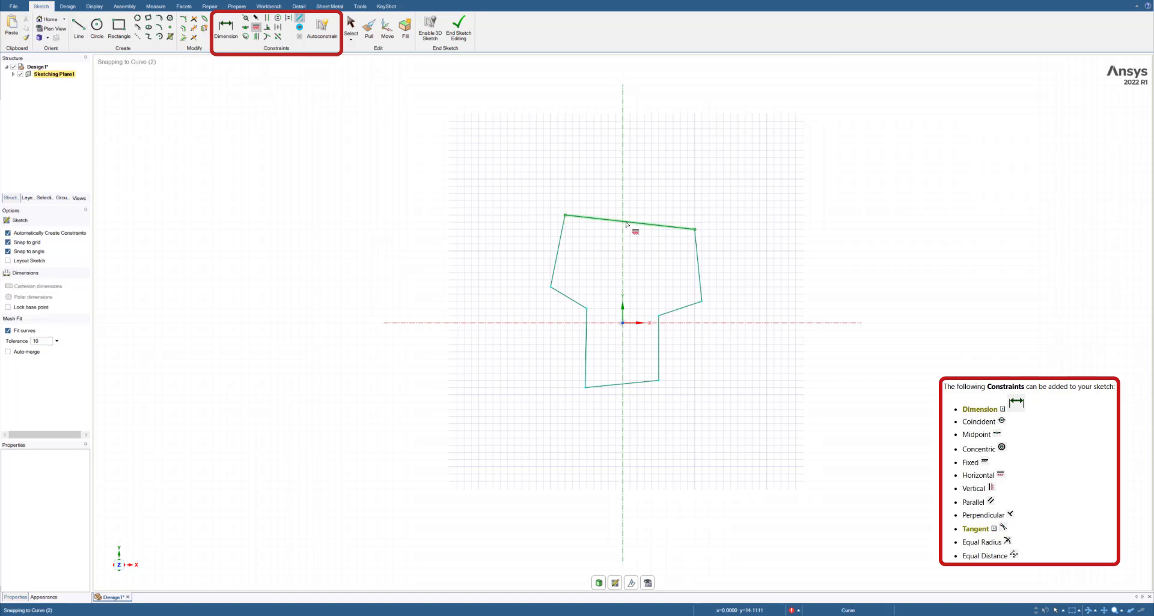
{"action": "left_click", "coordinate": [626, 225]}
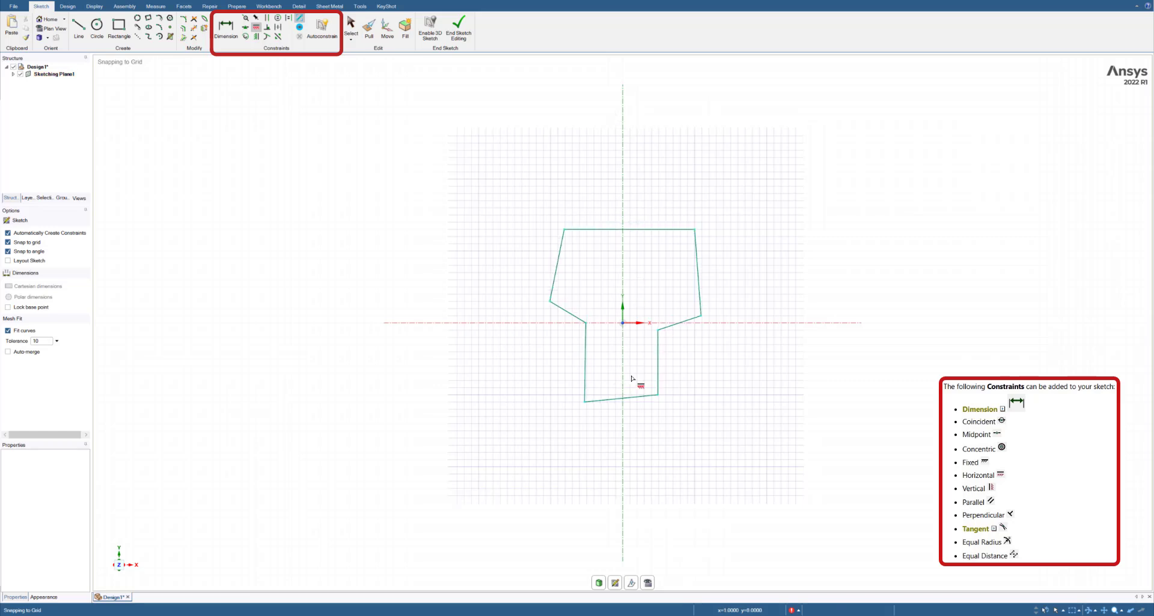
{"action": "left_click", "coordinate": [568, 316]}
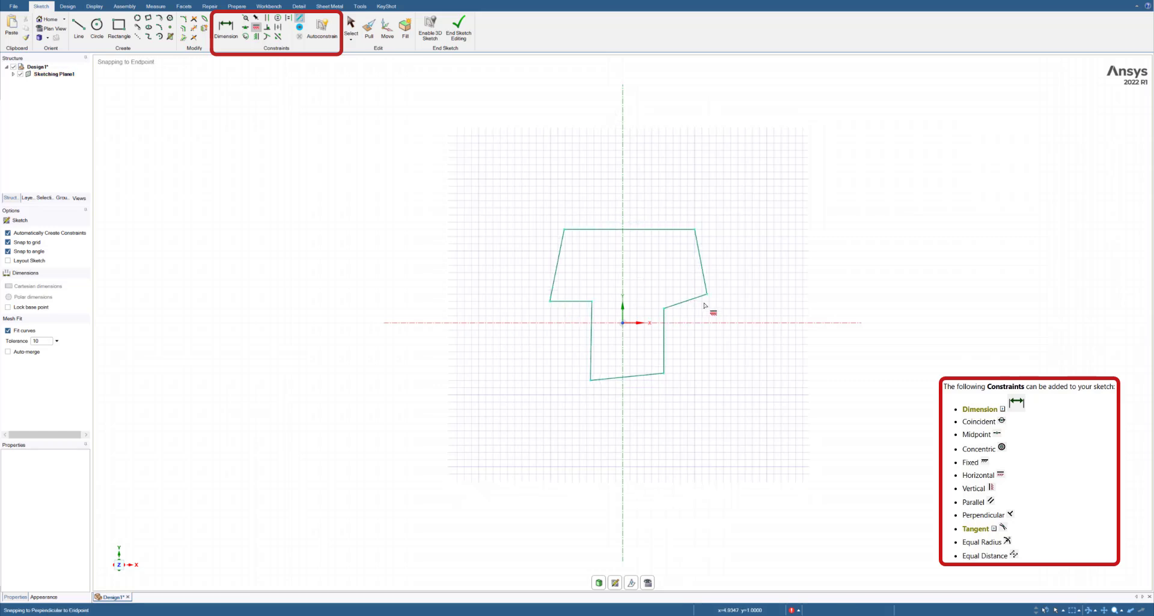
{"action": "left_click", "coordinate": [702, 312]}
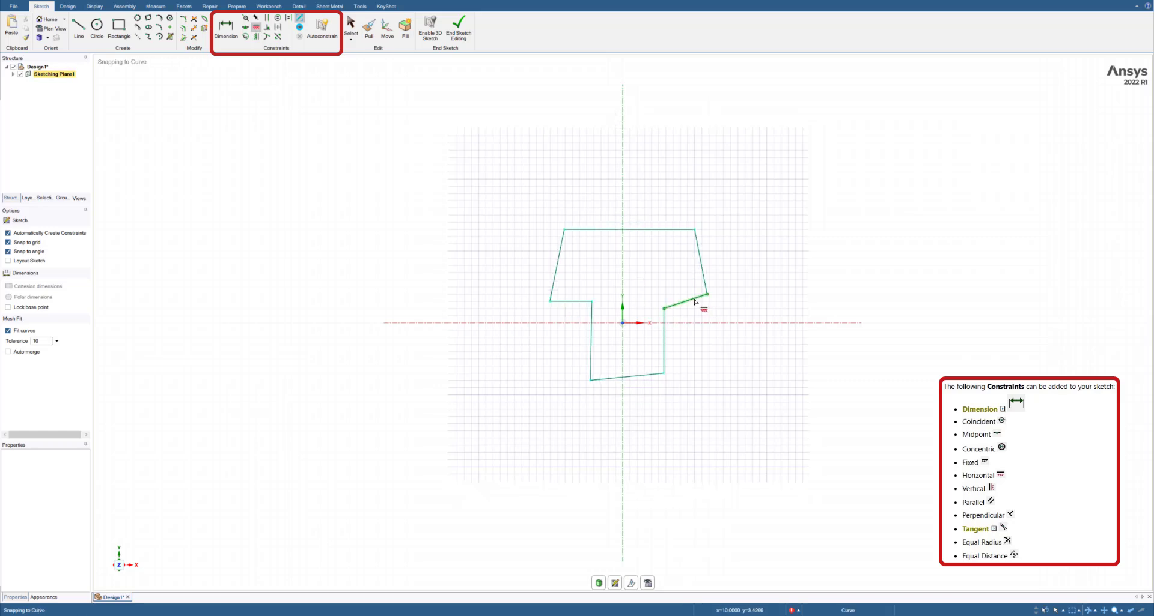
{"action": "left_click", "coordinate": [631, 377]}
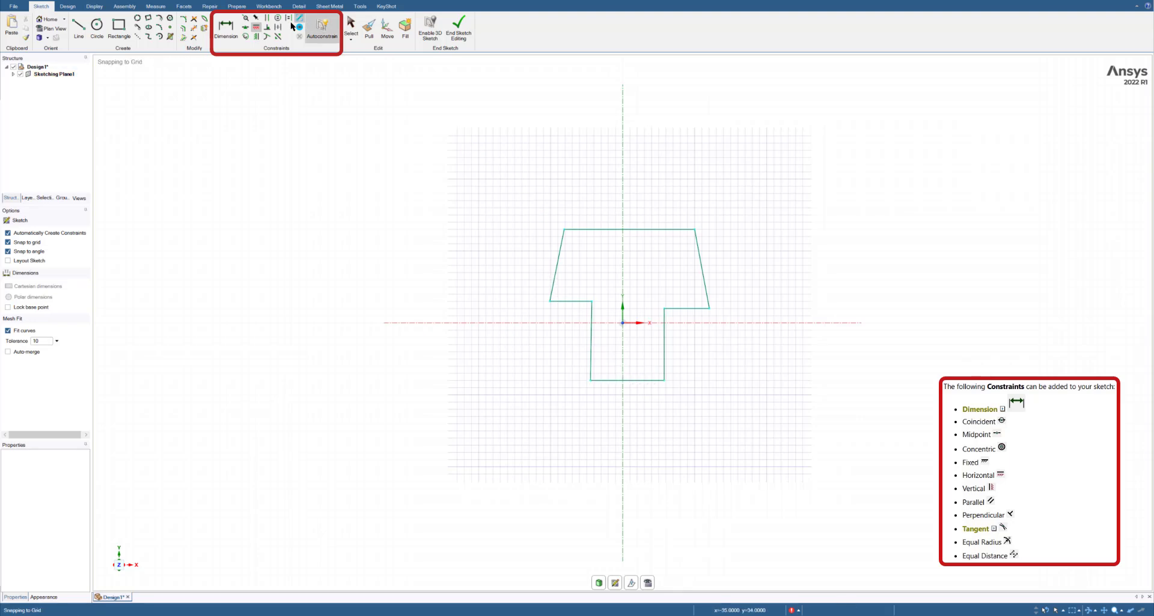
Apply vertical constraints to the four side edges of the T-shaped outline.
{"action": "left_click", "coordinate": [257, 38]}
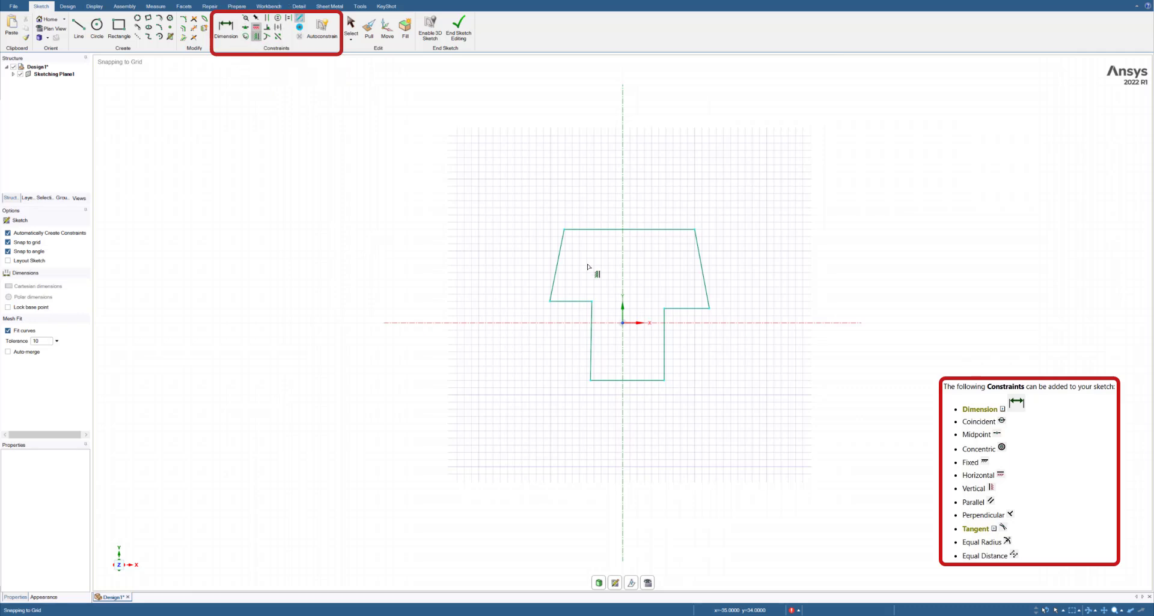
{"action": "left_click", "coordinate": [560, 265]}
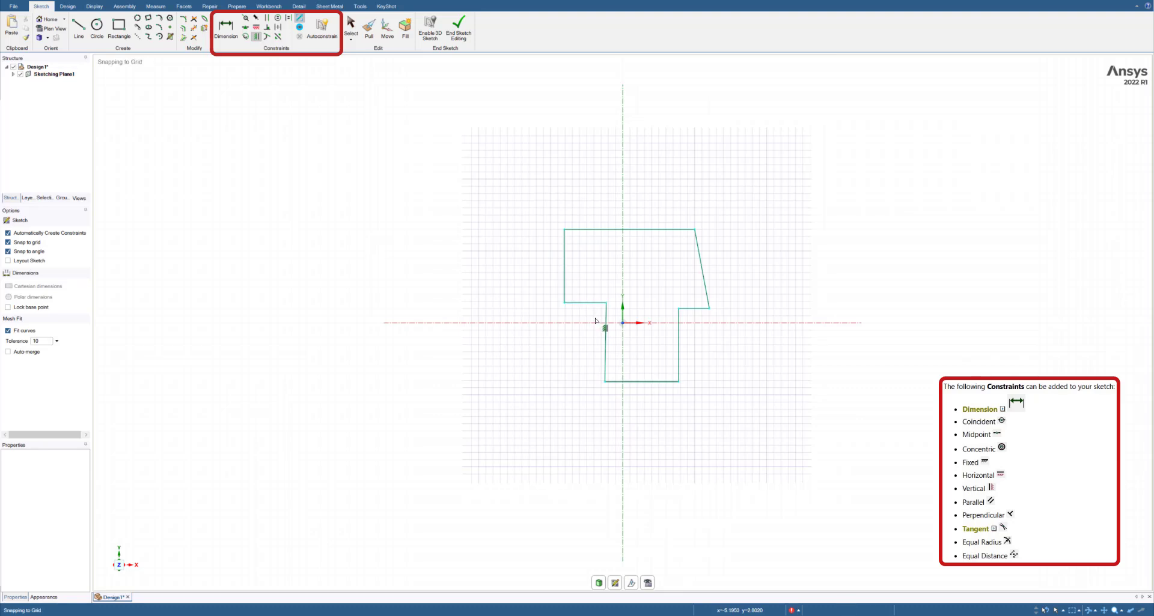
{"action": "left_click", "coordinate": [605, 327]}
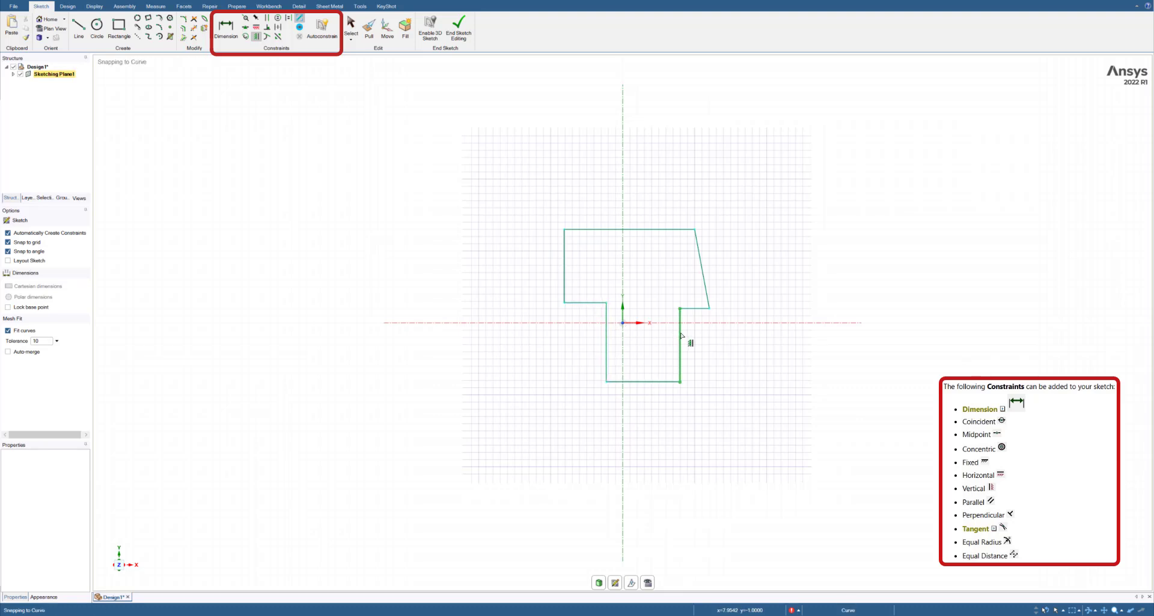
{"action": "left_click", "coordinate": [680, 335]}
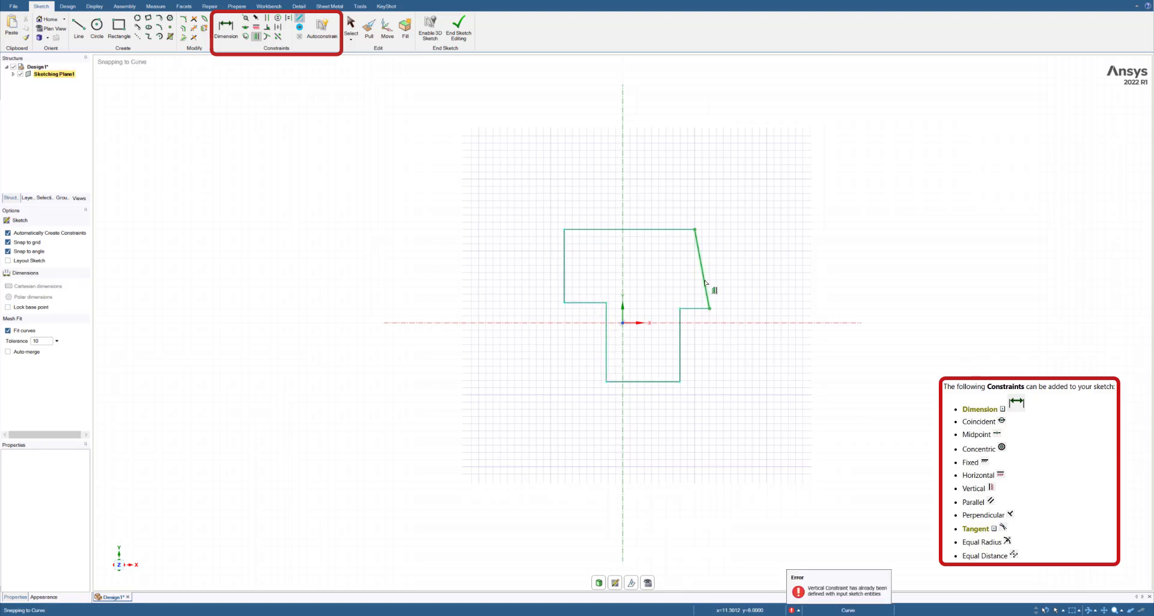
{"action": "left_click", "coordinate": [705, 283]}
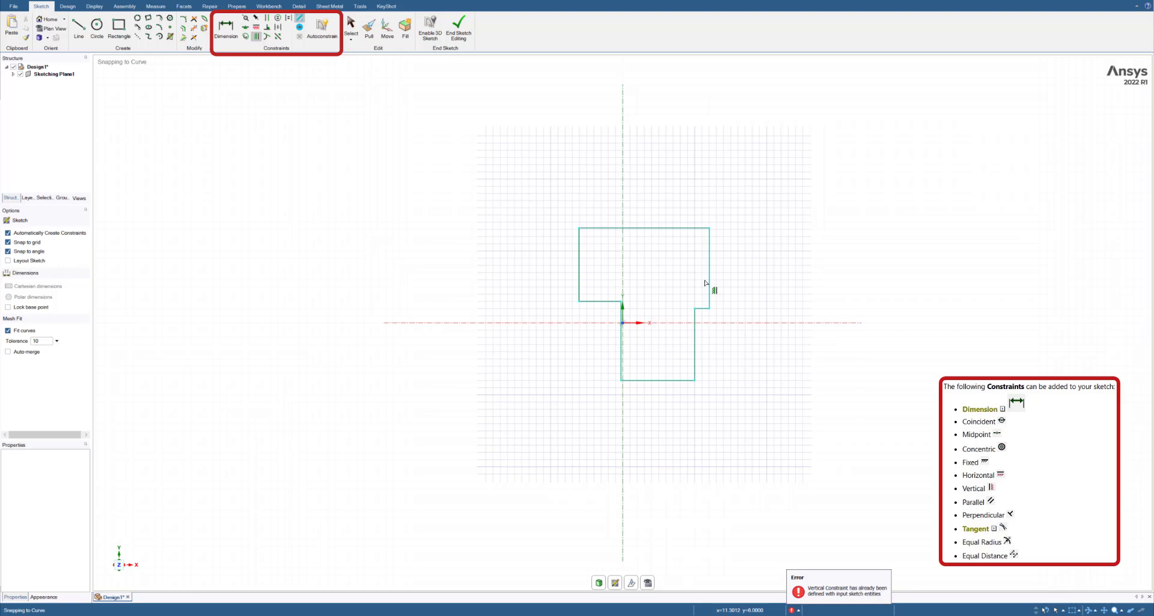
{"action": "left_click", "coordinate": [226, 34]}
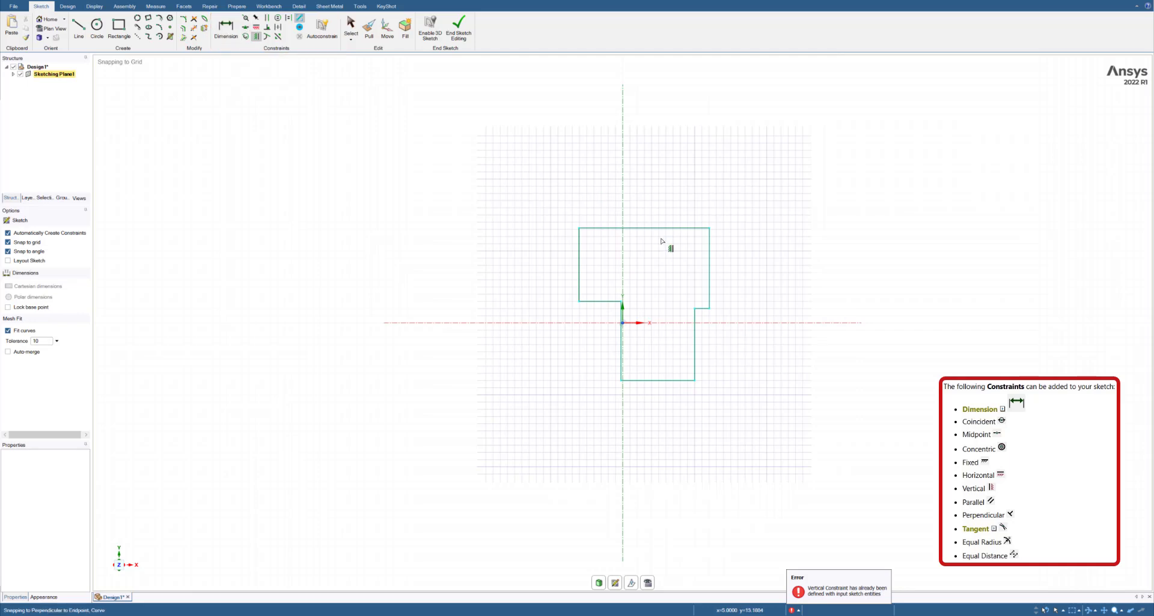
Constrain the two upper side edges to equal length, and likewise the two shoulder edges.
{"action": "left_click", "coordinate": [289, 22]}
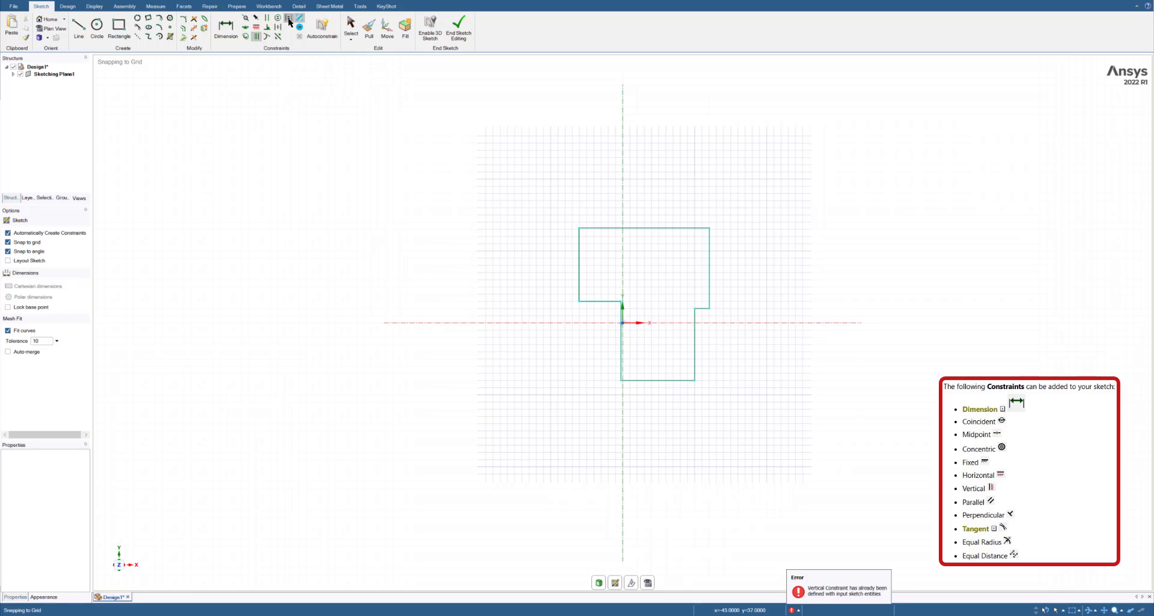
{"action": "left_click", "coordinate": [579, 260]}
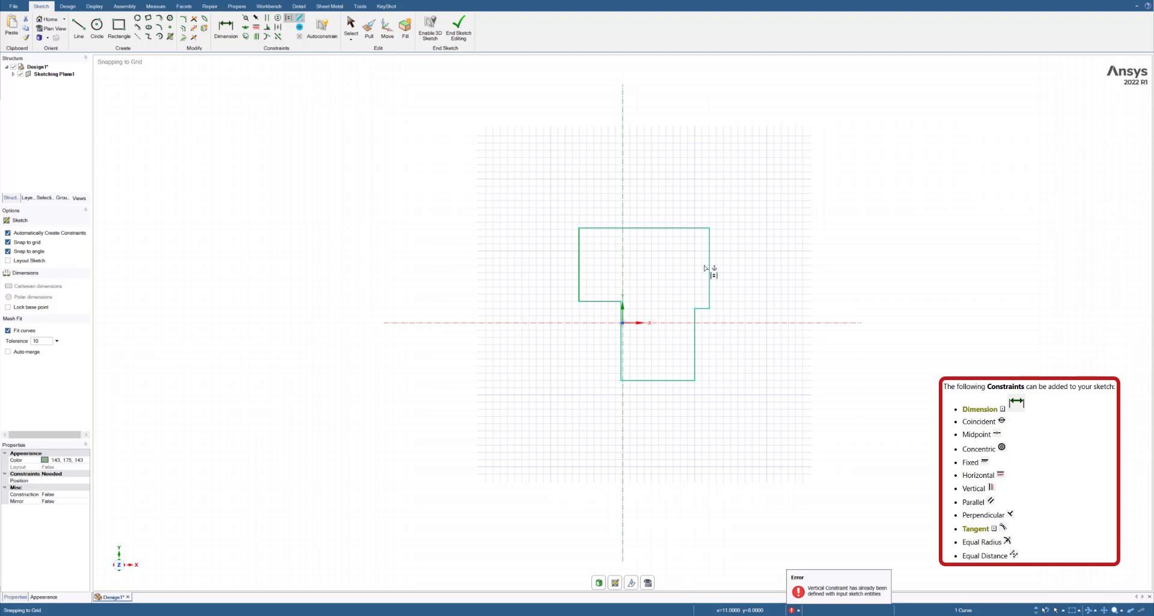
{"action": "left_click", "coordinate": [709, 268]}
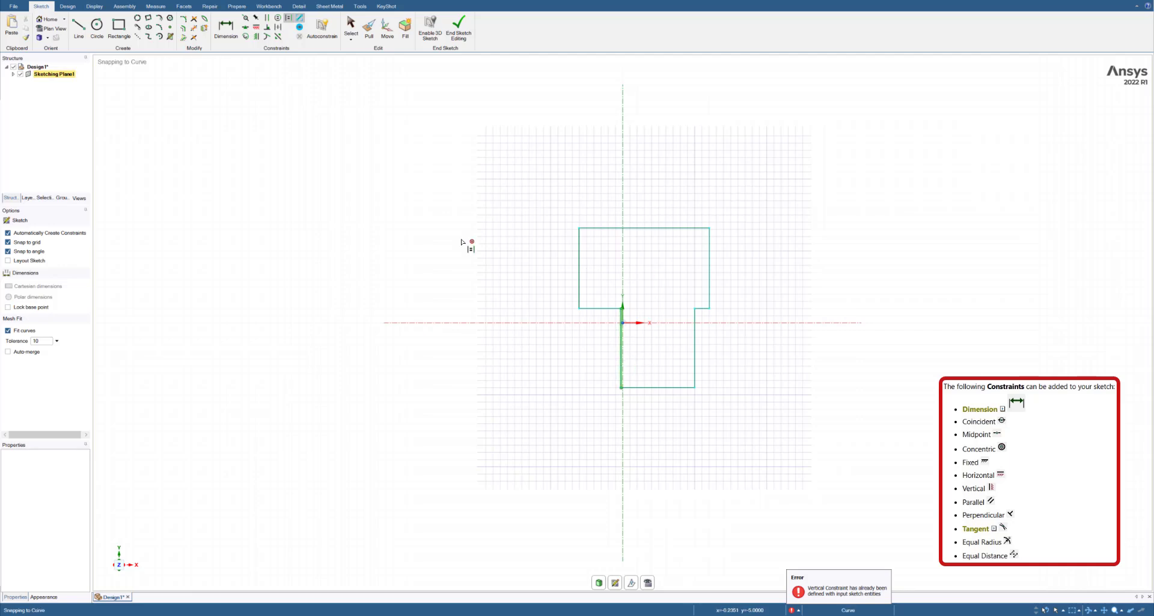
{"action": "left_click", "coordinate": [278, 24]}
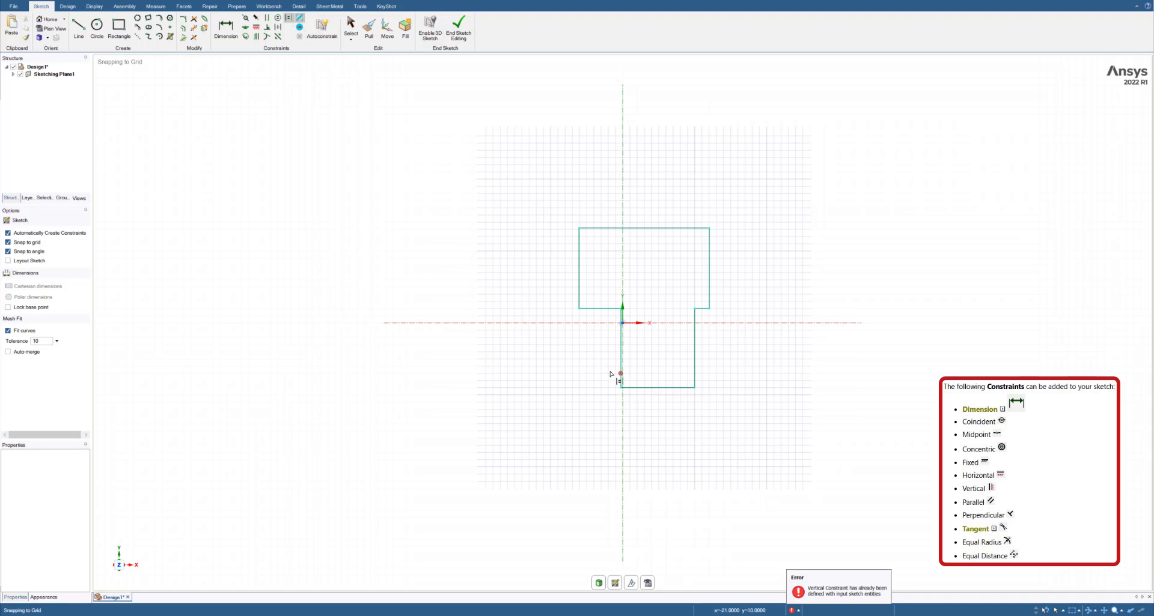
{"action": "left_click", "coordinate": [605, 310]}
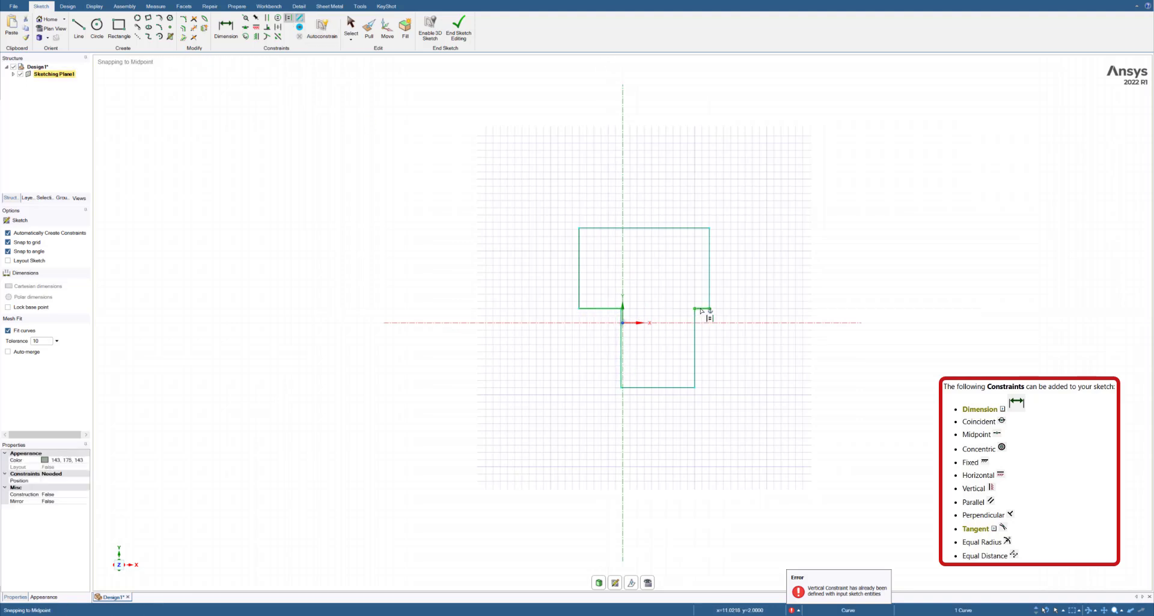
{"action": "left_click", "coordinate": [702, 310]}
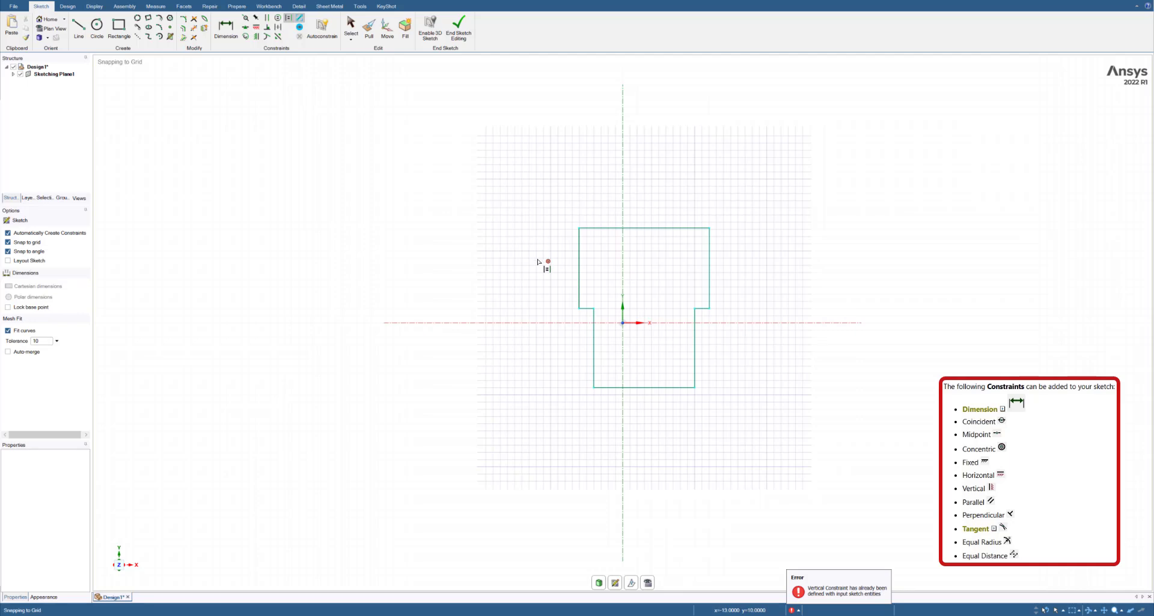
Dimension the outline's top edge above the profile and set its length to 20 mm.
{"action": "left_click", "coordinate": [226, 33]}
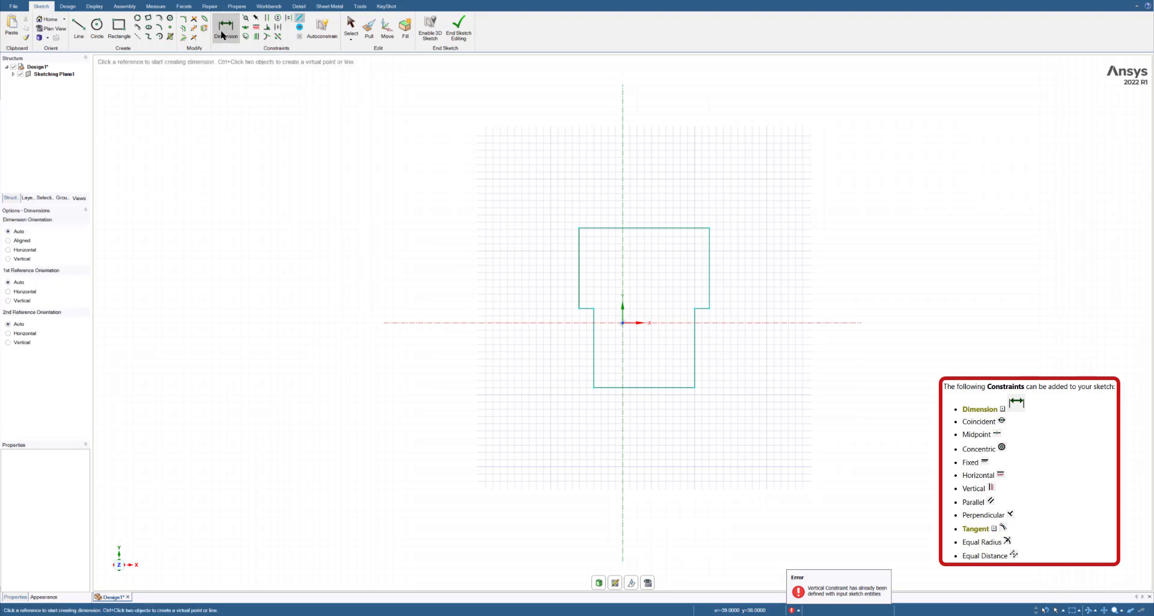
{"action": "left_click", "coordinate": [650, 227]}
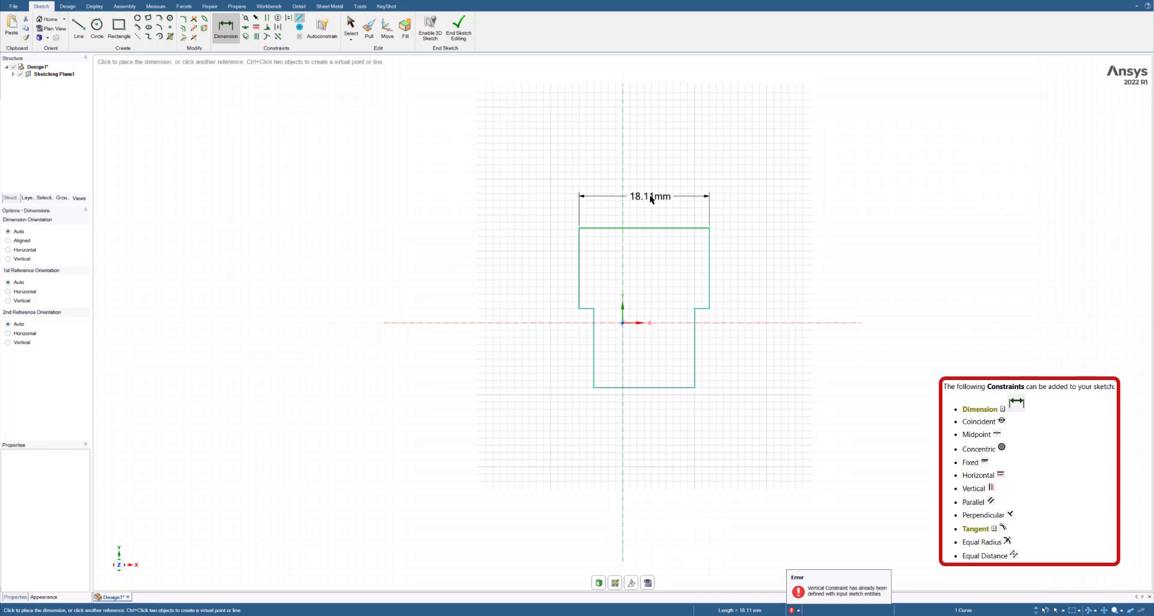
{"action": "left_click", "coordinate": [650, 198]}
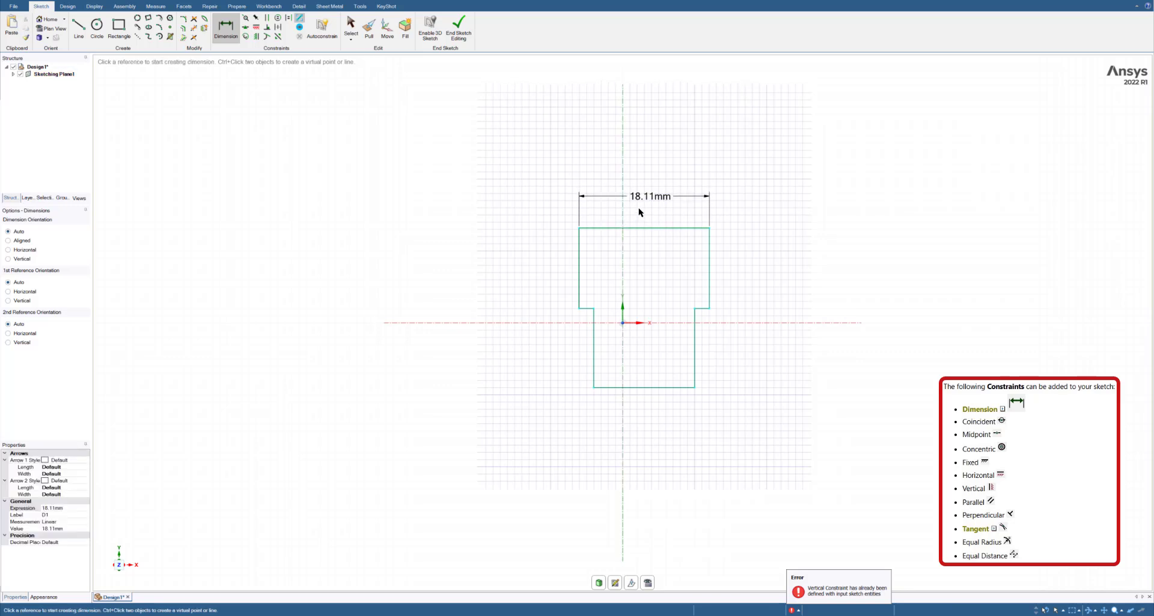
{"action": "left_click", "coordinate": [651, 197]}
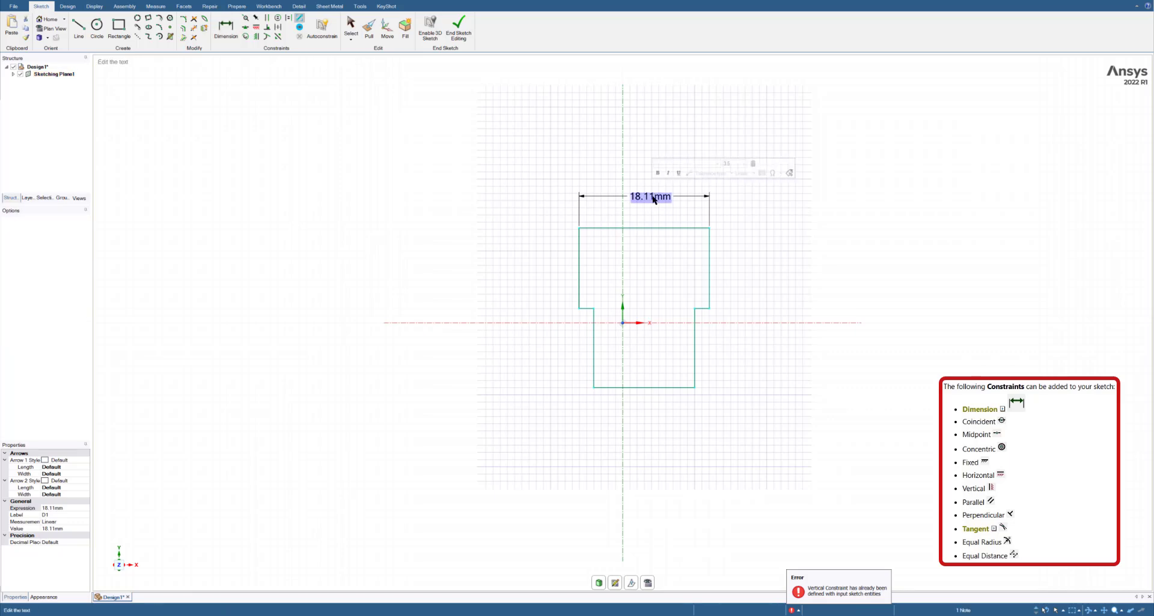
{"action": "type", "text": "20"}
{"action": "key", "text": "Return"}
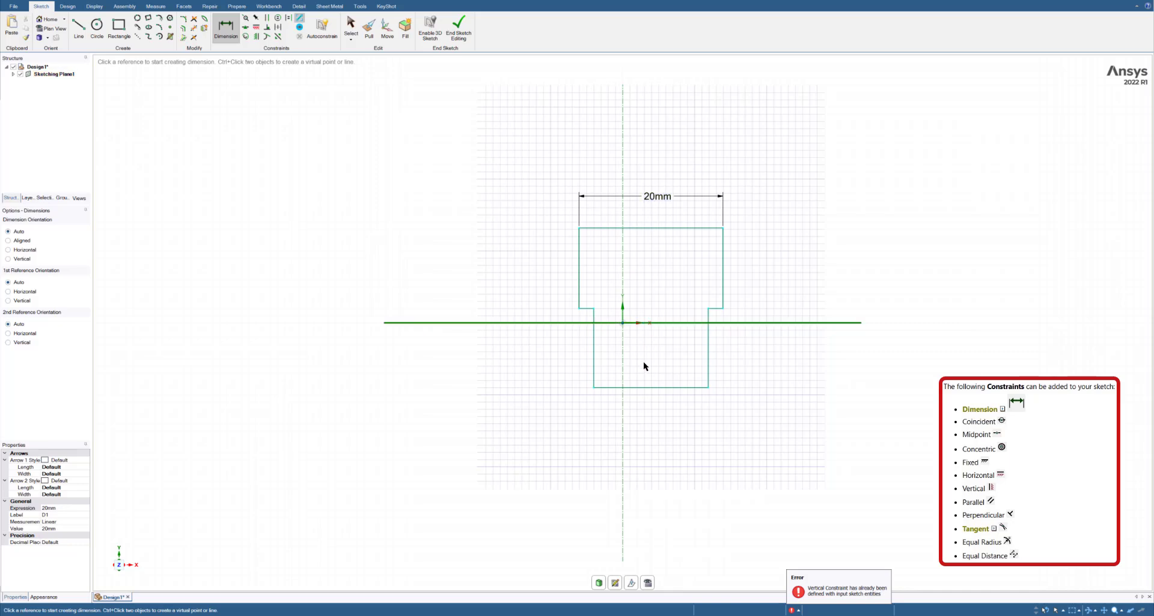
Dimension the left shoulder edge of the T-shaped outline and set its length to 4 mm.
{"action": "left_click", "coordinate": [583, 309]}
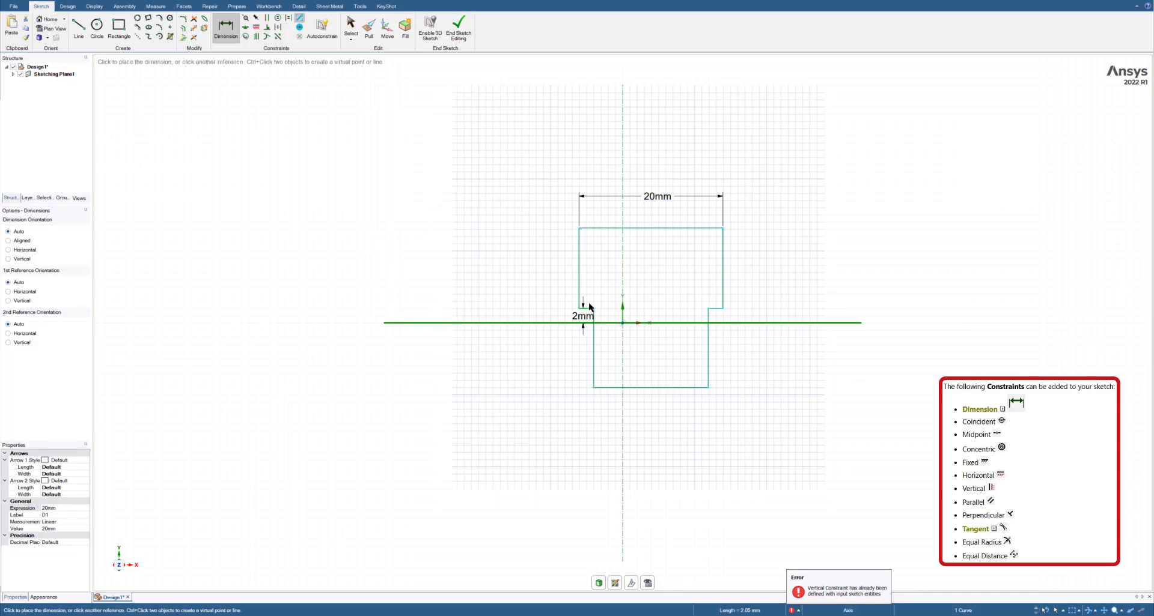
{"action": "left_click", "coordinate": [600, 289]}
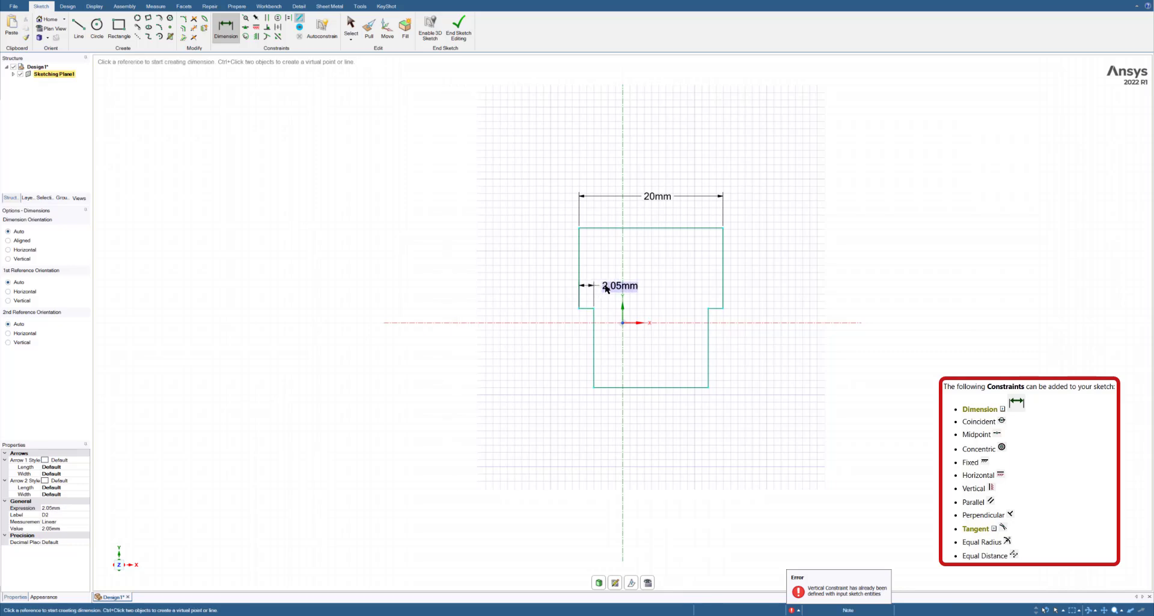
{"action": "double_click", "coordinate": [612, 290]}
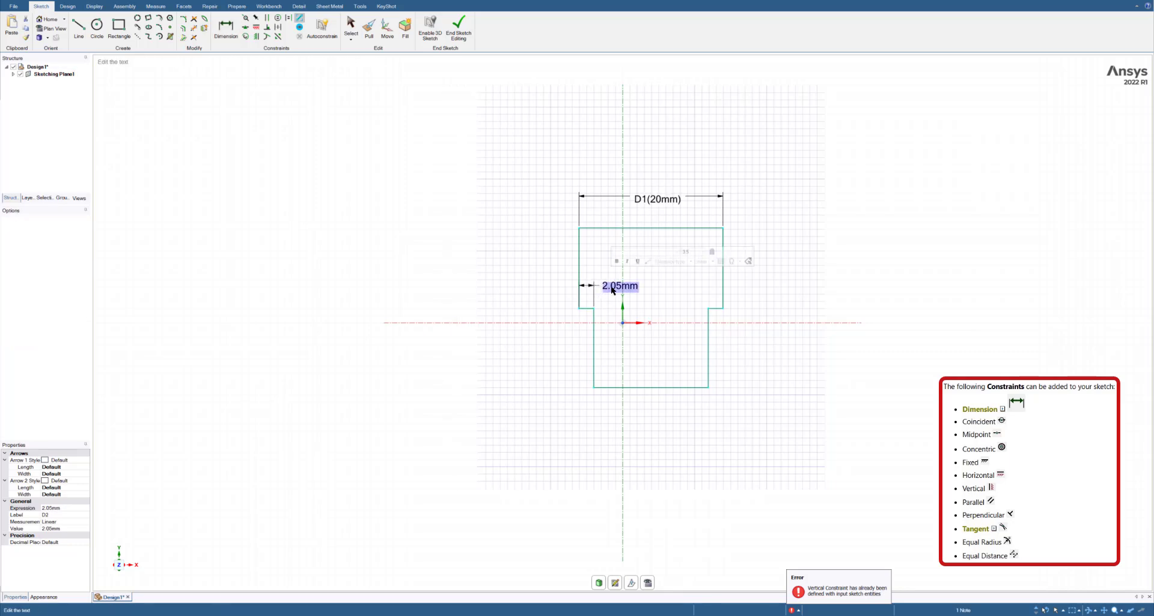
{"action": "type", "text": "4"}
{"action": "key", "text": "Return"}
Try dimensioning the right shoulder edge as well, and delete that redundant dimension.
{"action": "left_click", "coordinate": [704, 312]}
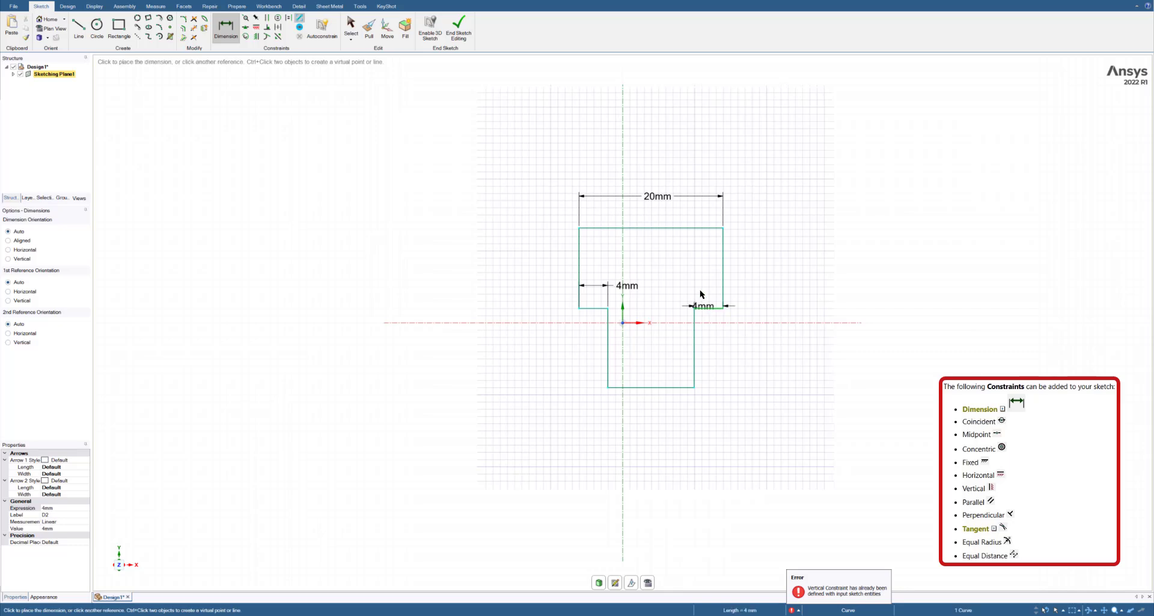
{"action": "left_click", "coordinate": [709, 295]}
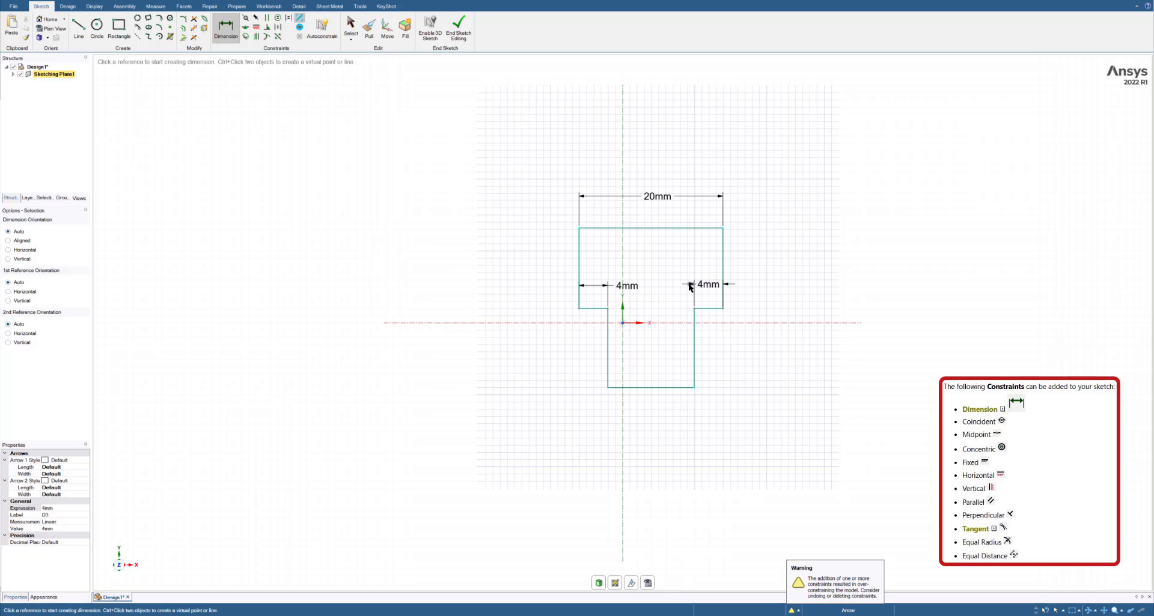
{"action": "key", "text": "Escape"}
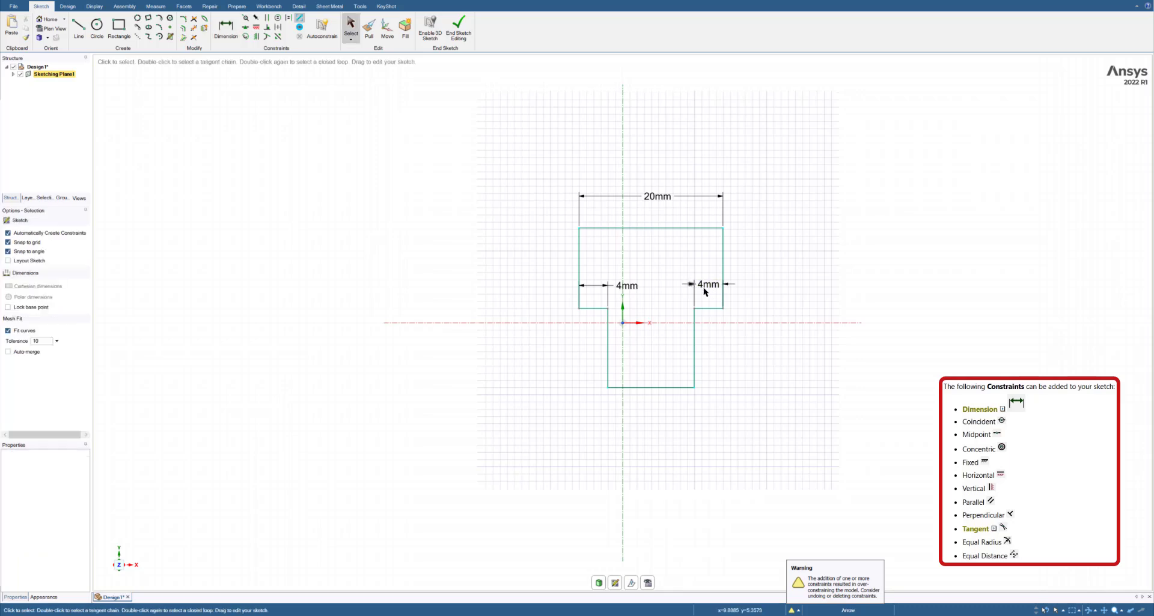
{"action": "left_click", "coordinate": [704, 287]}
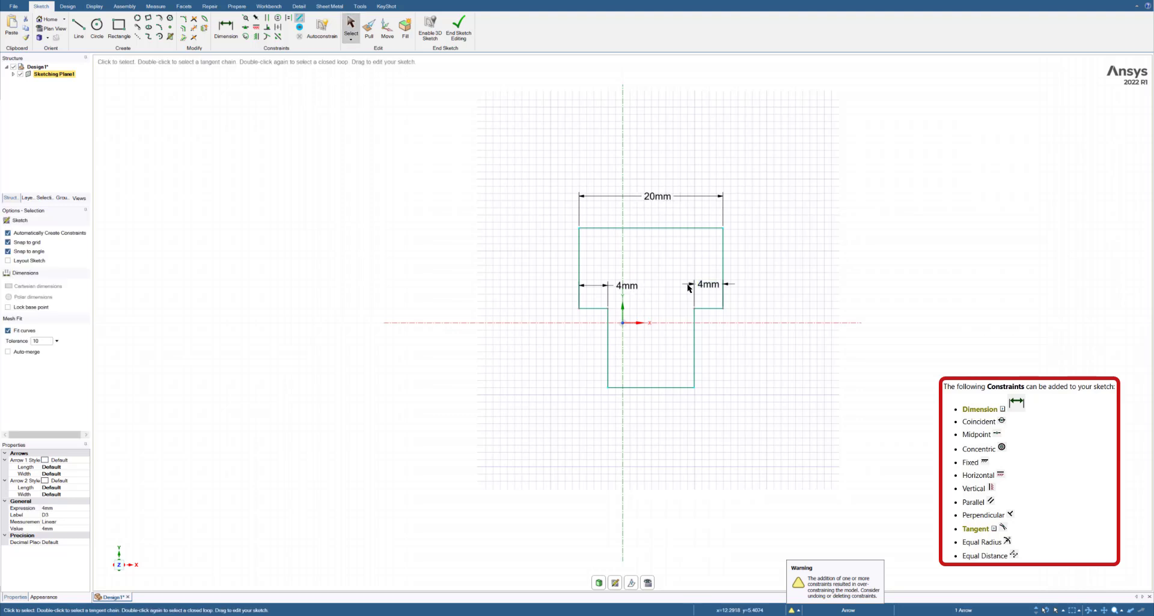
{"action": "key", "text": "Delete"}
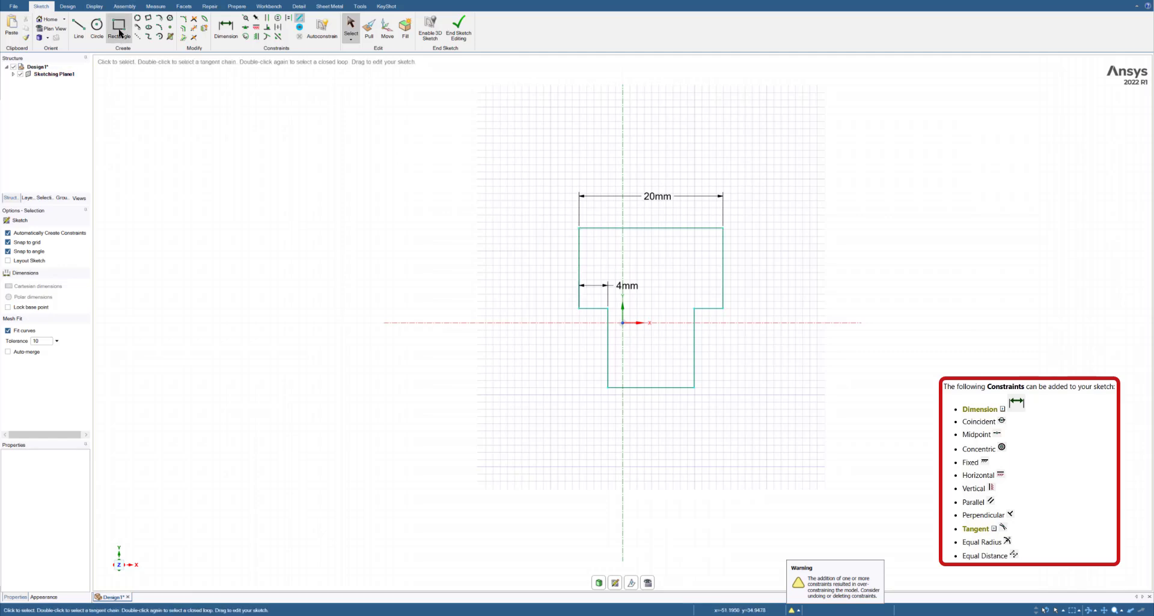
Dimension the upper left side edge outside the profile and set its length to 10 mm.
{"action": "left_click", "coordinate": [227, 30]}
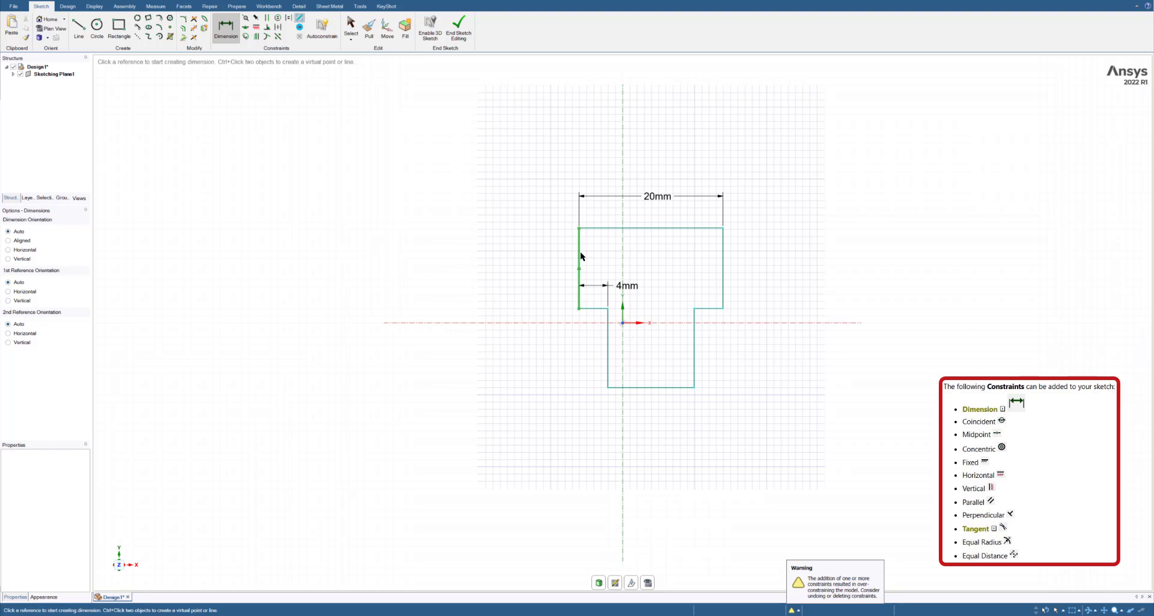
{"action": "left_click", "coordinate": [579, 252]}
{"action": "left_click", "coordinate": [504, 266]}
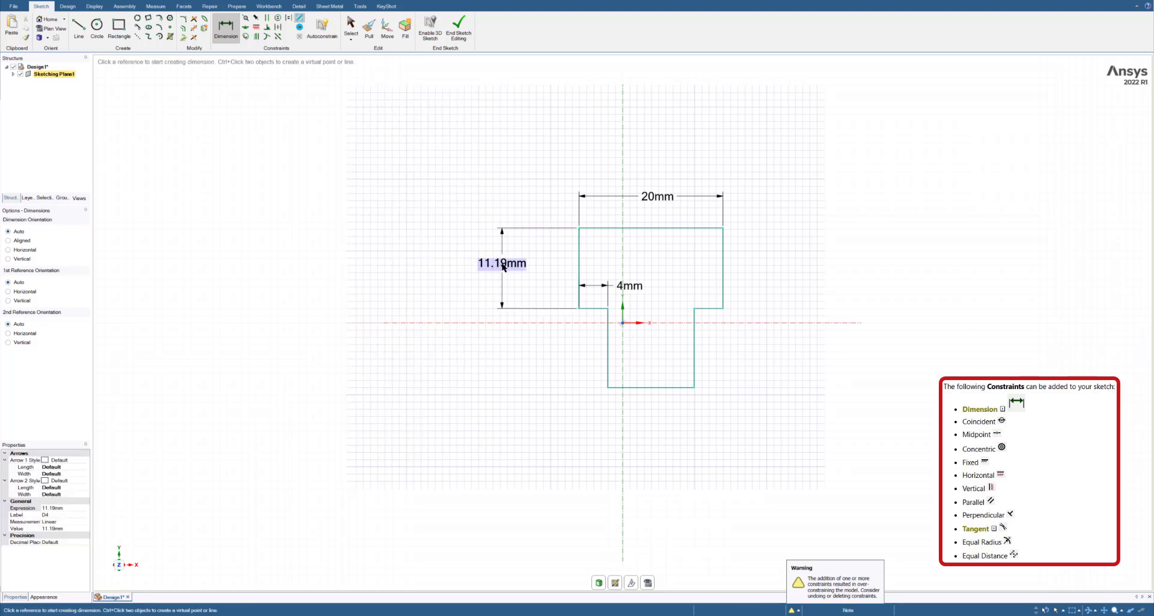
{"action": "left_click", "coordinate": [497, 265]}
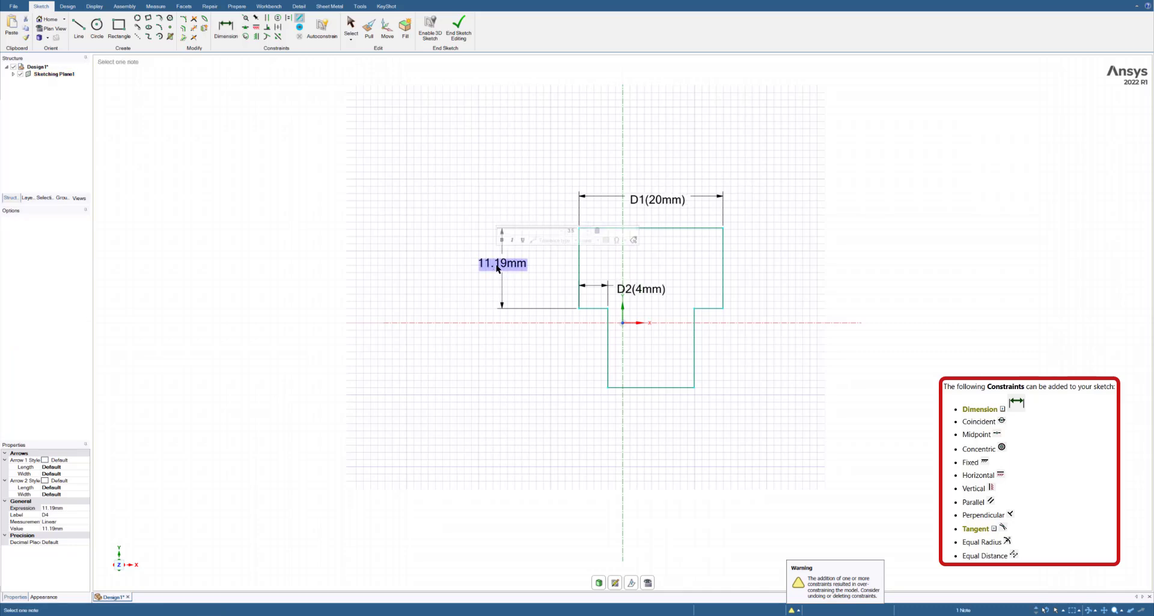
{"action": "key", "text": "Return"}
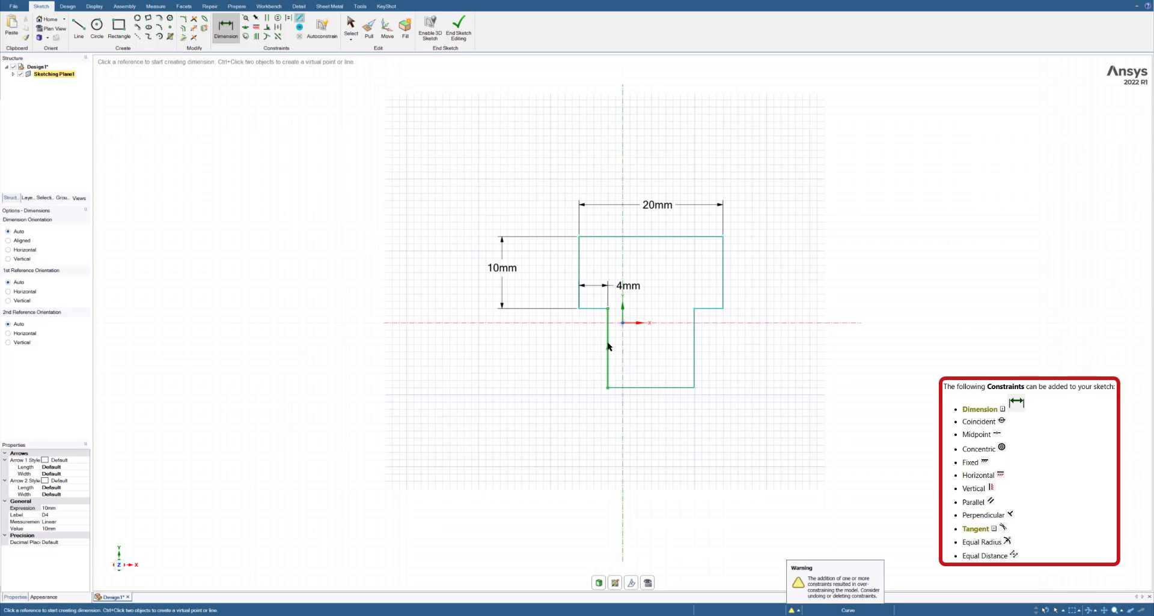
Dimension the lower right side edge outside the profile and set its length to 15 mm.
{"action": "left_click", "coordinate": [695, 359]}
{"action": "left_click", "coordinate": [776, 353]}
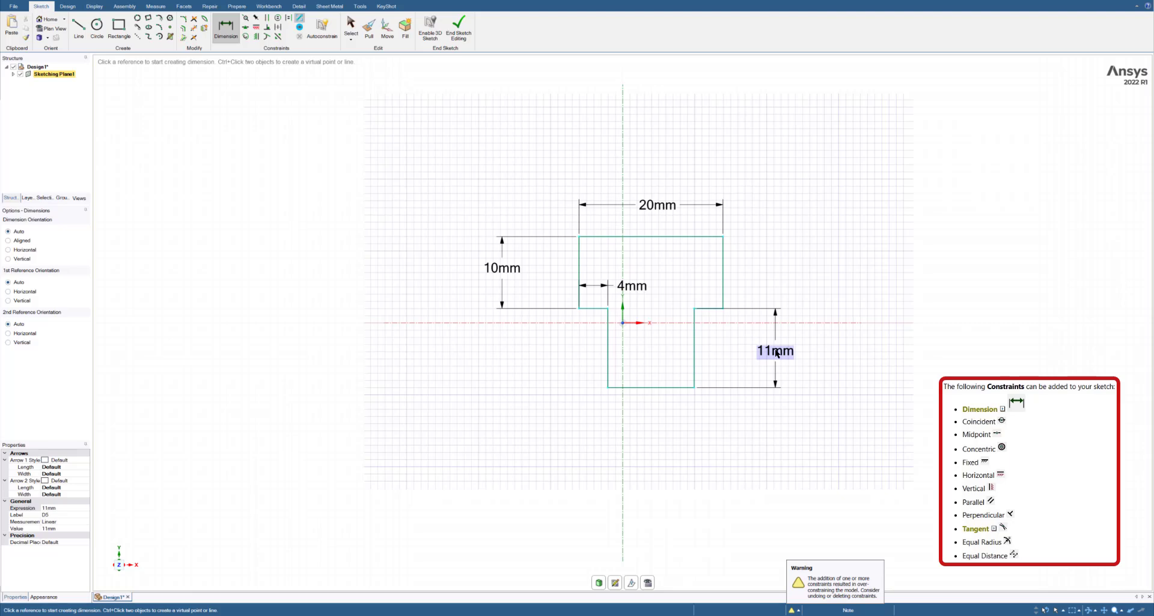
{"action": "double_click", "coordinate": [776, 353]}
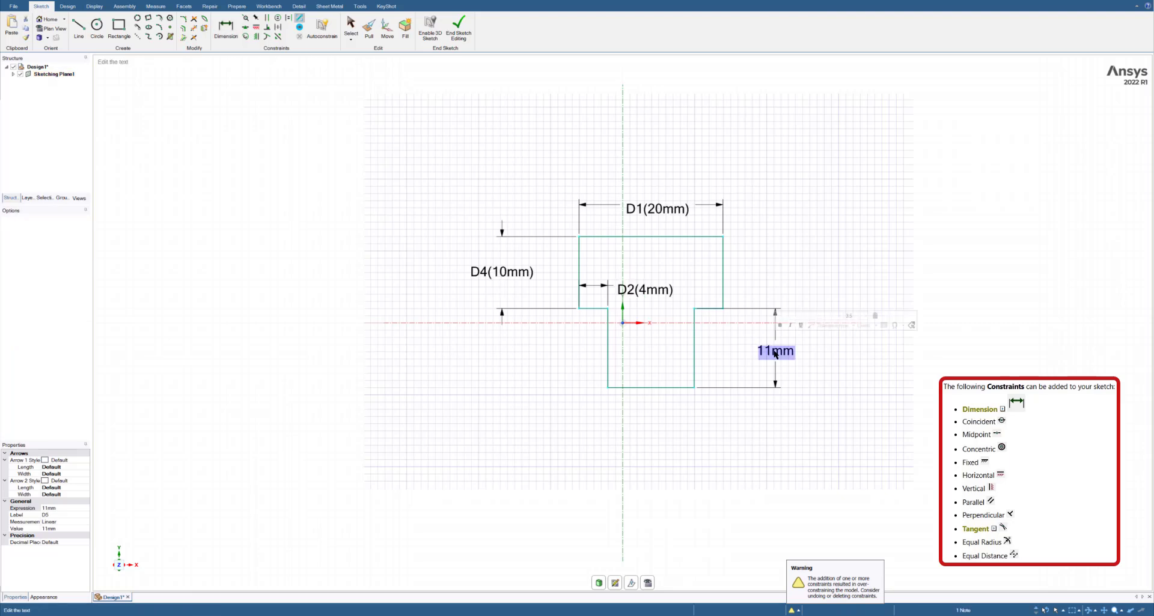
{"action": "type", "text": "15"}
{"action": "key", "text": "Return"}
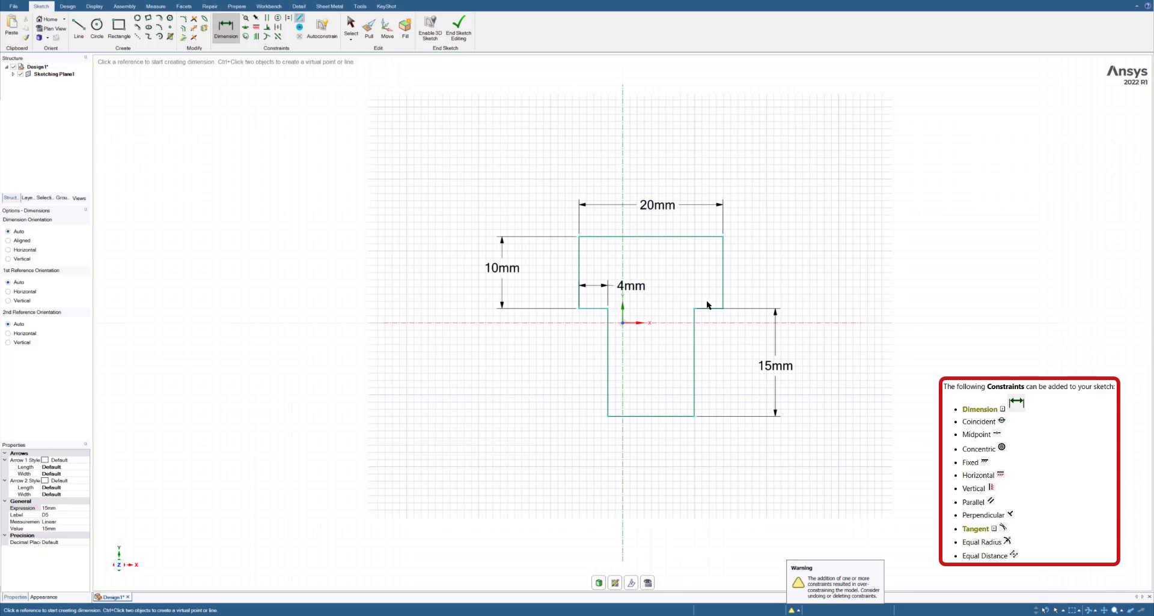
{"action": "left_click", "coordinate": [664, 416]}
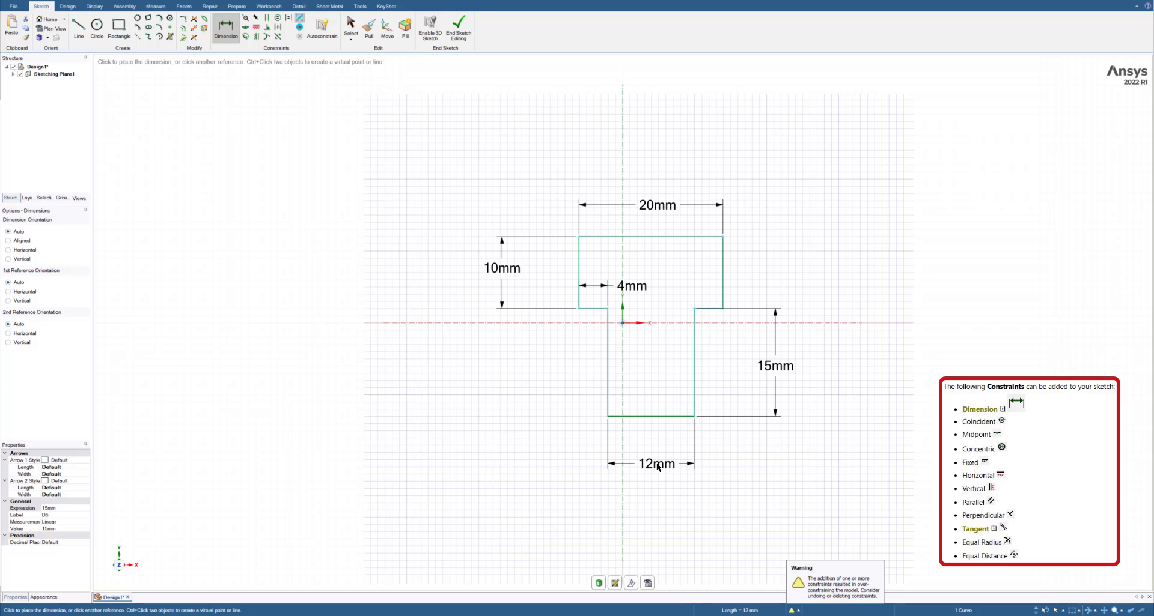
{"action": "key", "text": "Escape"}
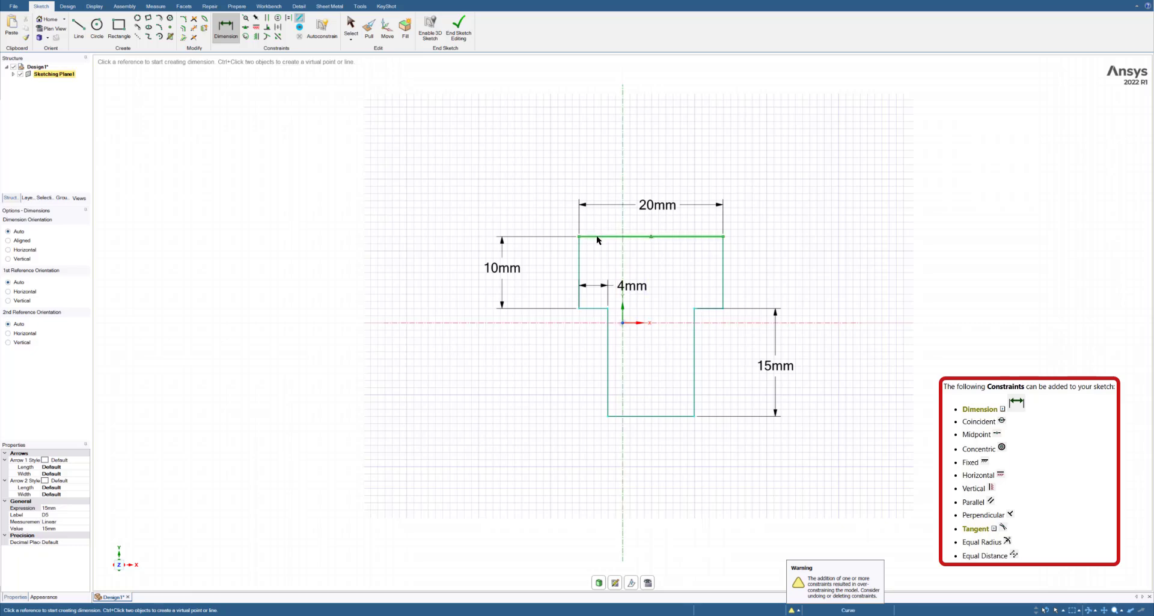
{"action": "key", "text": "Escape"}
Move the whole profile until it is centred on the vertical axis, with the shoulder edges about 5 mm above the horizontal axis.
{"action": "mouse_move", "coordinate": [597, 237]}
{"action": "left_mouse_down"}
{"action": "mouse_move", "coordinate": [592, 199]}
{"action": "mouse_move", "coordinate": [571, 237]}
{"action": "mouse_move", "coordinate": [580, 233]}
{"action": "mouse_move", "coordinate": [561, 221]}
{"action": "mouse_move", "coordinate": [614, 185]}
{"action": "mouse_move", "coordinate": [588, 232]}
{"action": "mouse_move", "coordinate": [541, 253]}
{"action": "left_mouse_up"}
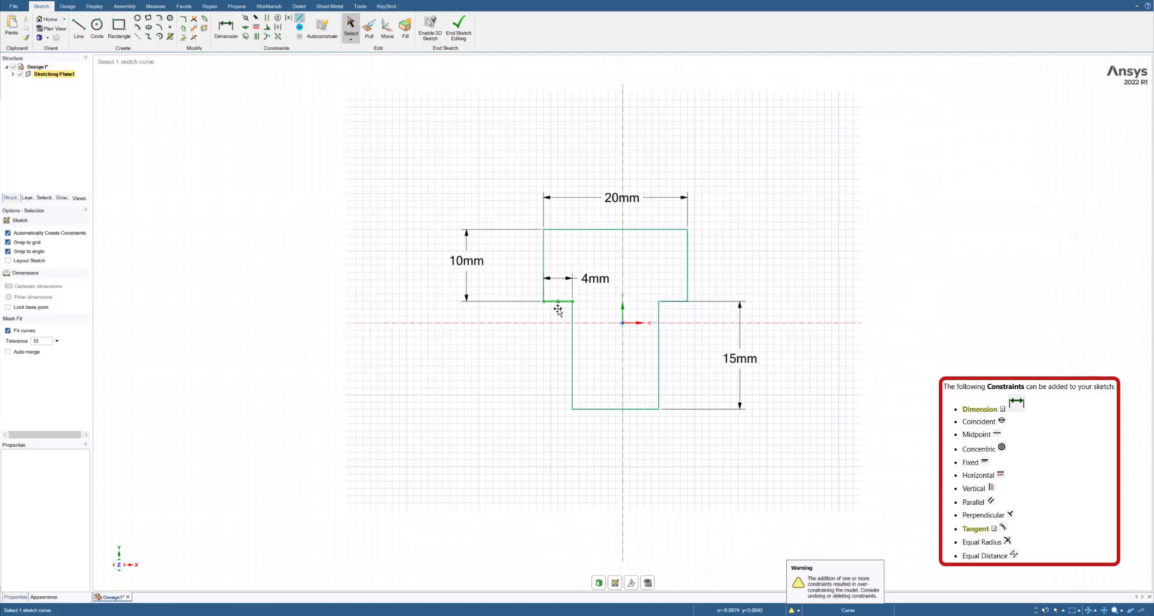
{"action": "left_click_drag", "start_coordinate": [555, 303], "coordinate": [559, 310]}
{"action": "mouse_move", "coordinate": [650, 416]}
{"action": "left_mouse_down"}
{"action": "mouse_move", "coordinate": [649, 430]}
{"action": "mouse_move", "coordinate": [659, 395]}
{"action": "left_mouse_up"}
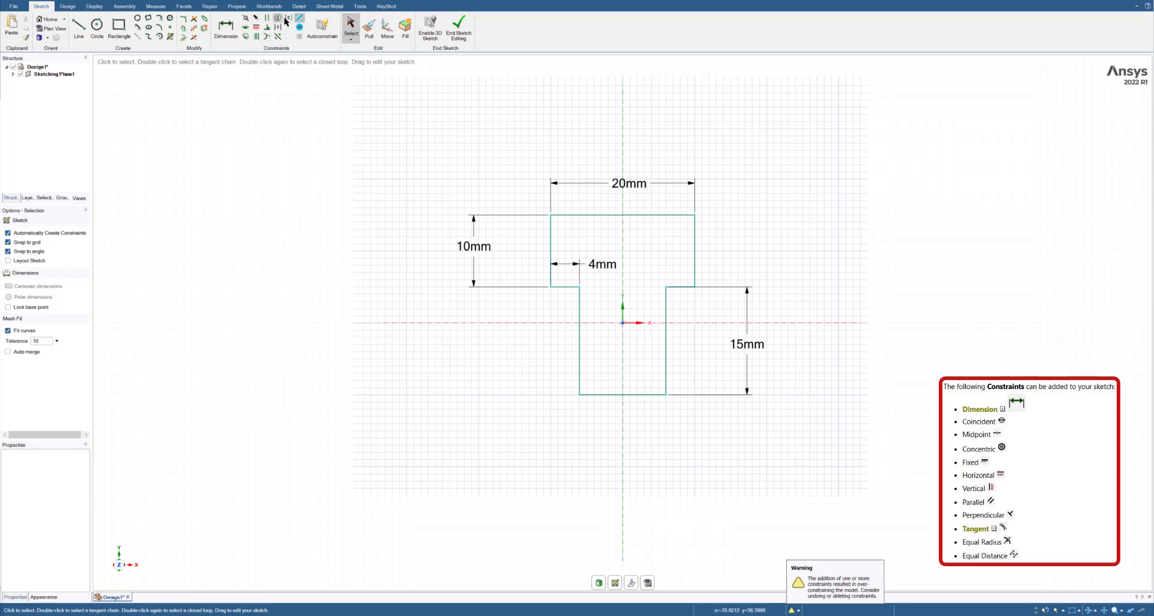
Dimension the horizontal distance between the vertical axis and the upper right side edge, placing the dimension above the profile.
{"action": "left_click", "coordinate": [225, 28]}
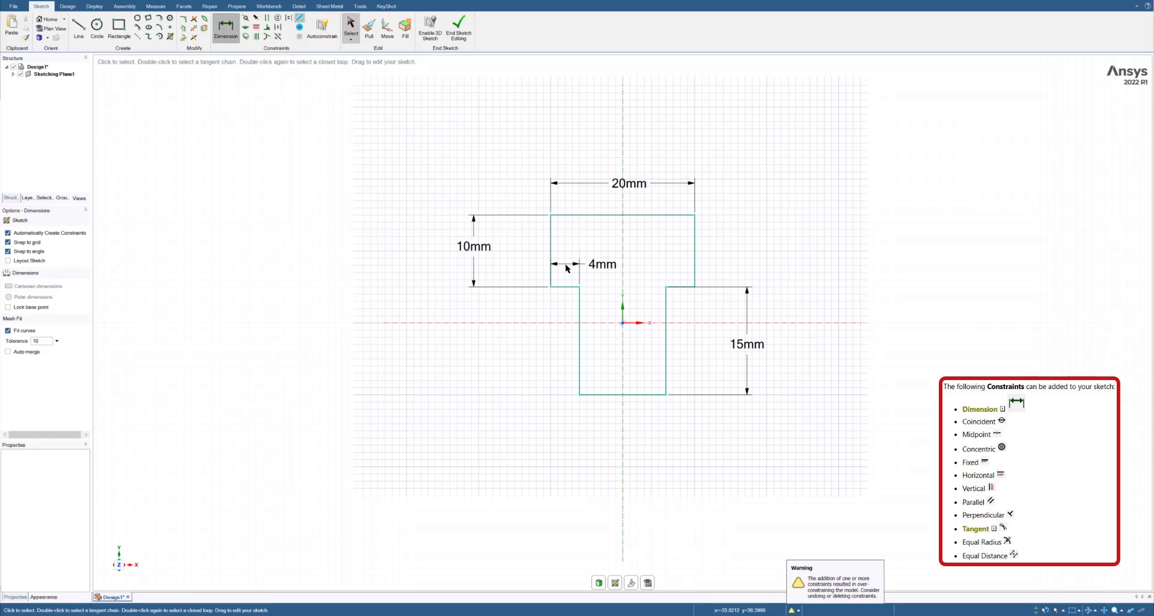
{"action": "left_click", "coordinate": [623, 248]}
{"action": "left_click", "coordinate": [693, 245]}
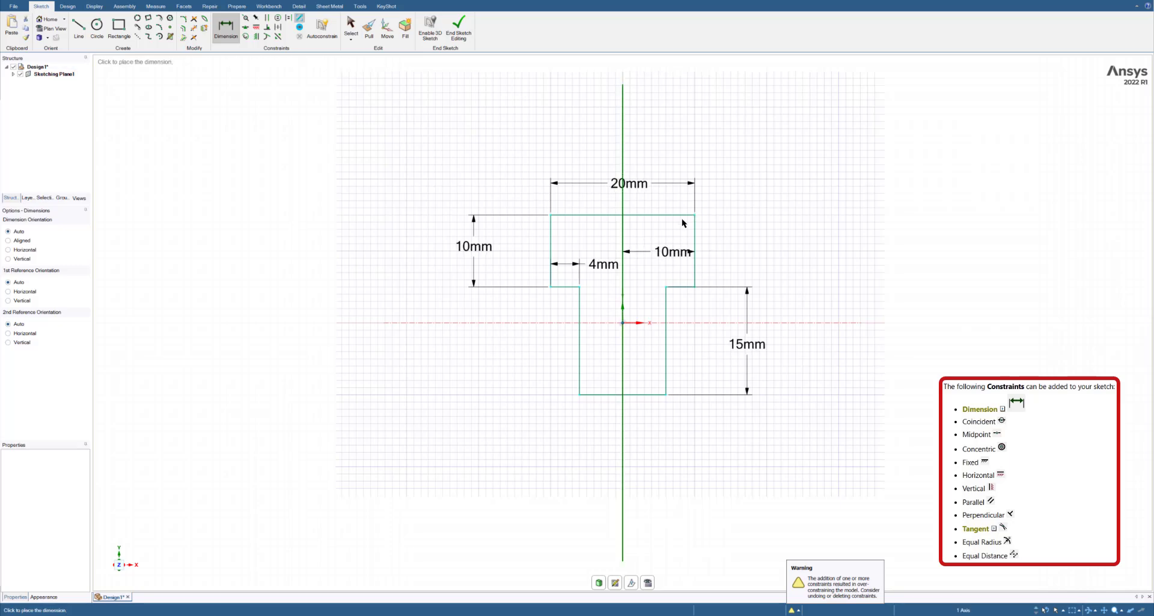
{"action": "left_click", "coordinate": [677, 124]}
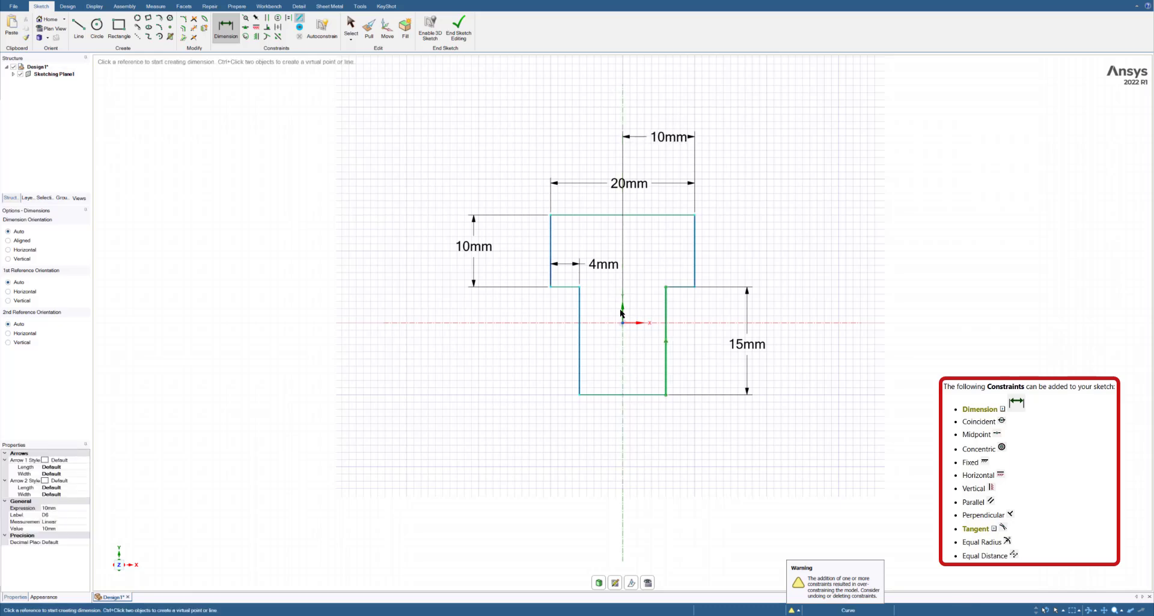
Dimension the vertical distance from the origin to the left shoulder edge, placing the dimension beside the profile.
{"action": "left_click", "coordinate": [563, 288]}
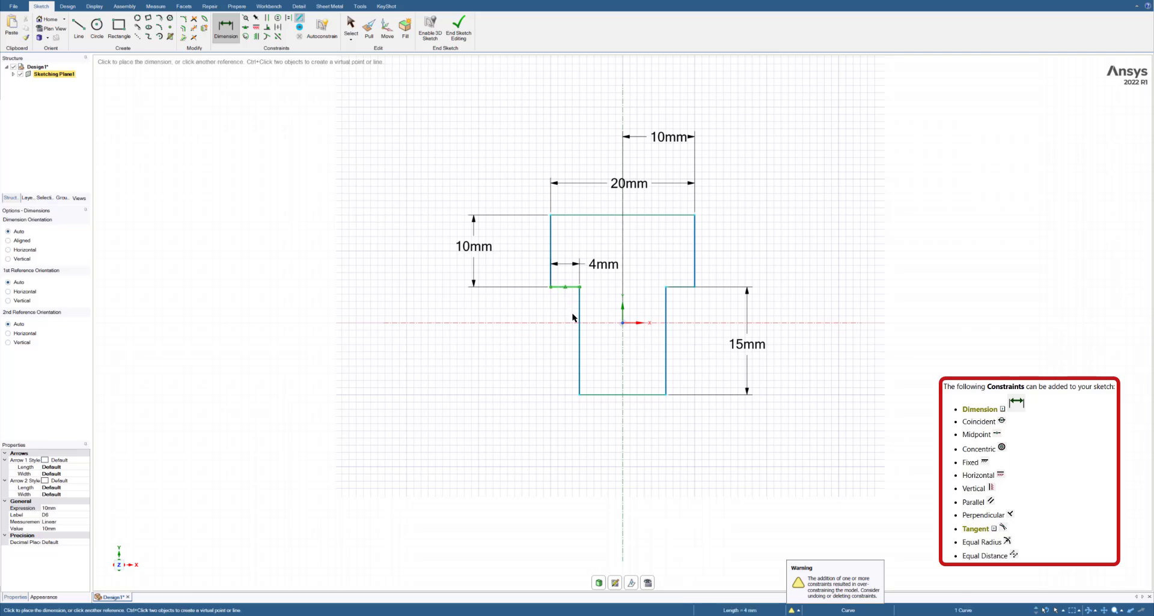
{"action": "left_click", "coordinate": [622, 324]}
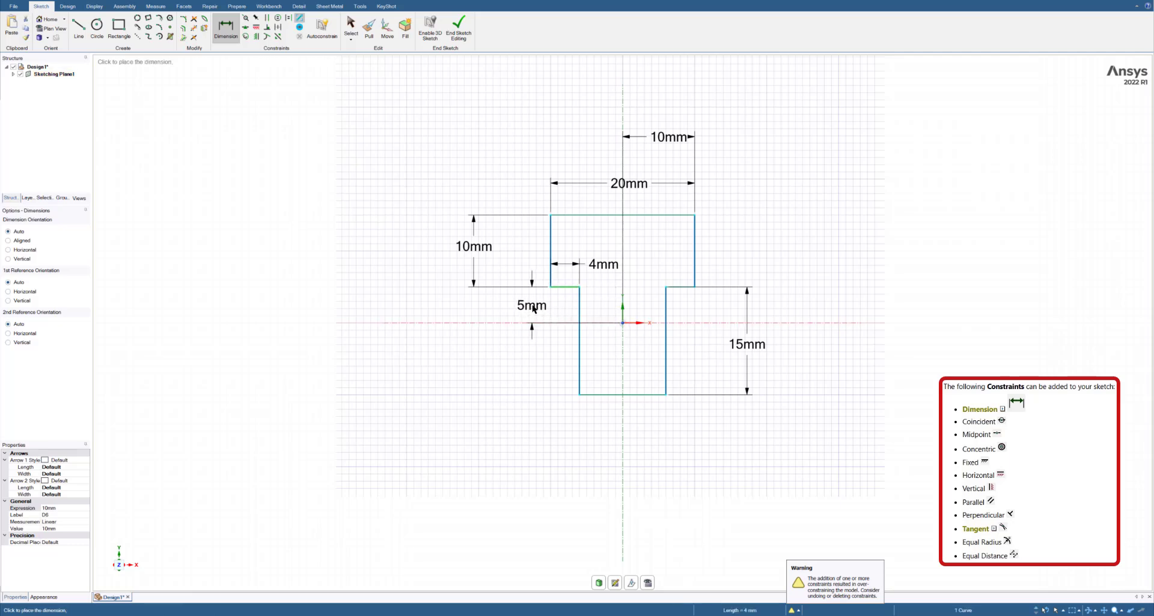
{"action": "left_click", "coordinate": [533, 309]}
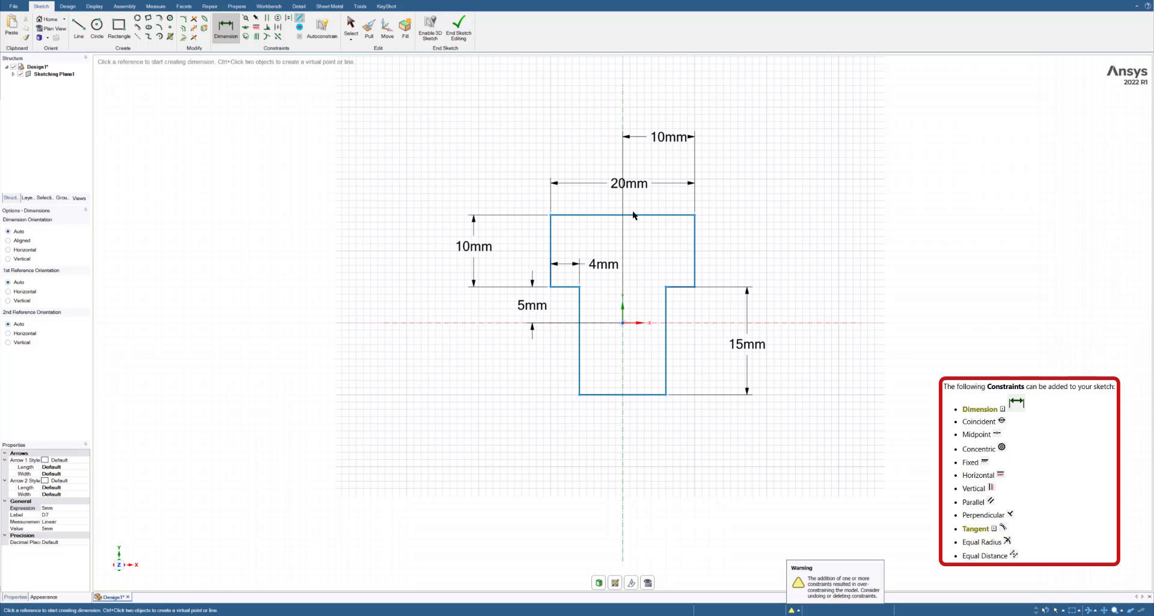
{"action": "scroll", "coordinate": [625, 215], "scroll_direction": "down", "scroll_amount": 3}
{"action": "scroll", "coordinate": [625, 215], "scroll_direction": "up", "scroll_amount": 4}
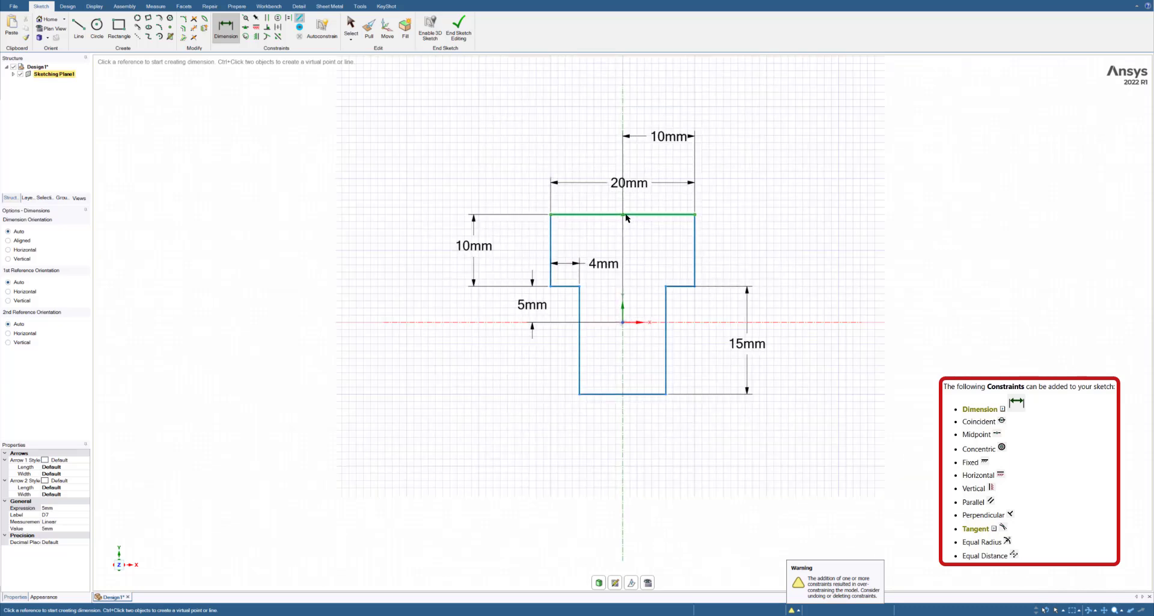
{"action": "scroll", "coordinate": [625, 216], "scroll_direction": "up", "scroll_amount": 2}
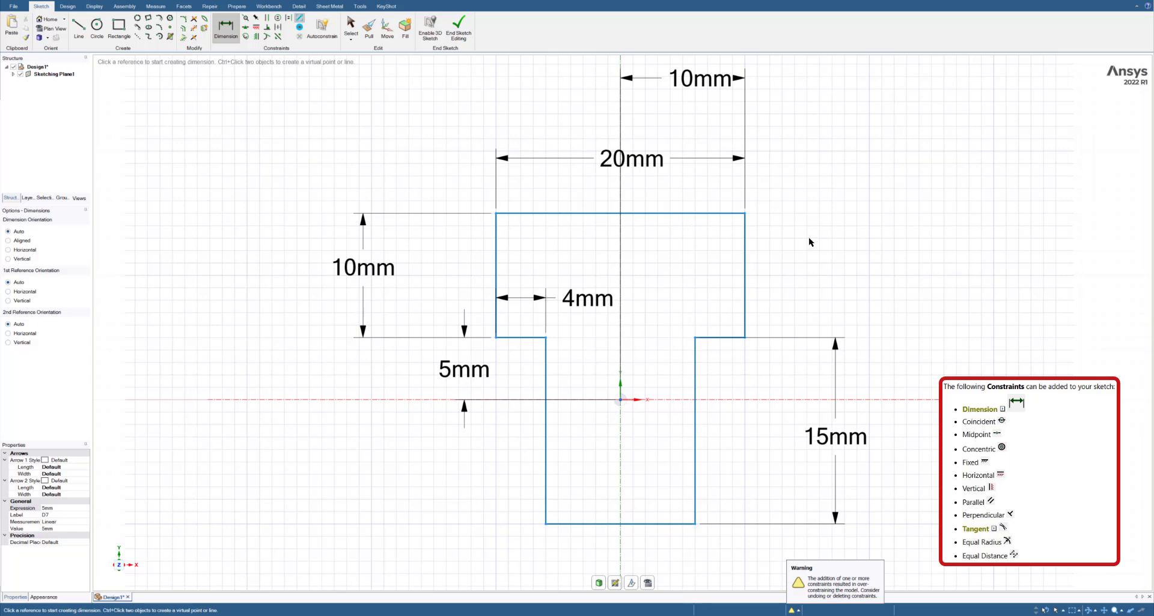
{"action": "key", "text": "Escape"}
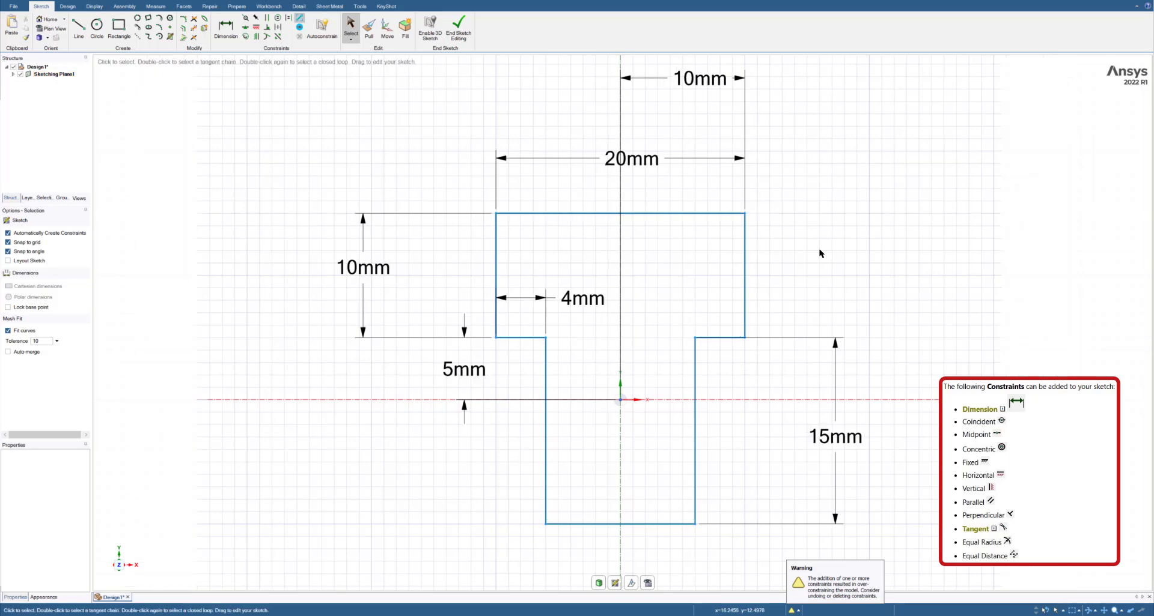
{"action": "scroll", "coordinate": [646, 334], "scroll_direction": "up", "scroll_amount": 2}
{"action": "scroll", "coordinate": [646, 334], "scroll_direction": "down", "scroll_amount": 3}
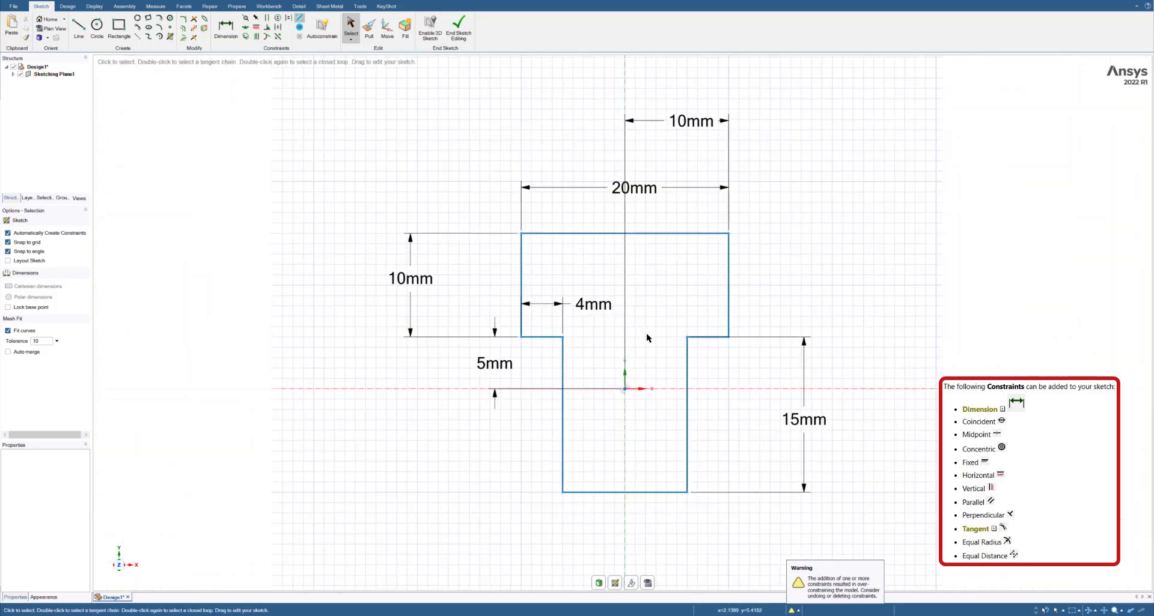
{"action": "scroll", "coordinate": [646, 334], "scroll_direction": "up", "scroll_amount": 1}
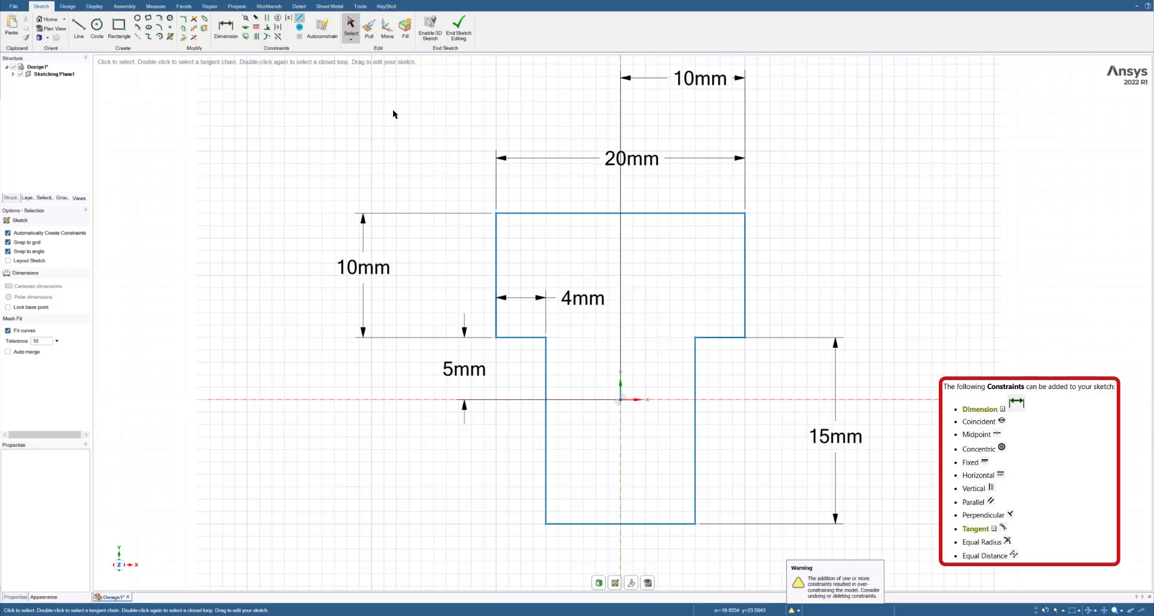
Switch from sketching to 3D mode, converting the closed T-shaped profile into a surface.
{"action": "left_click", "coordinate": [66, 7]}
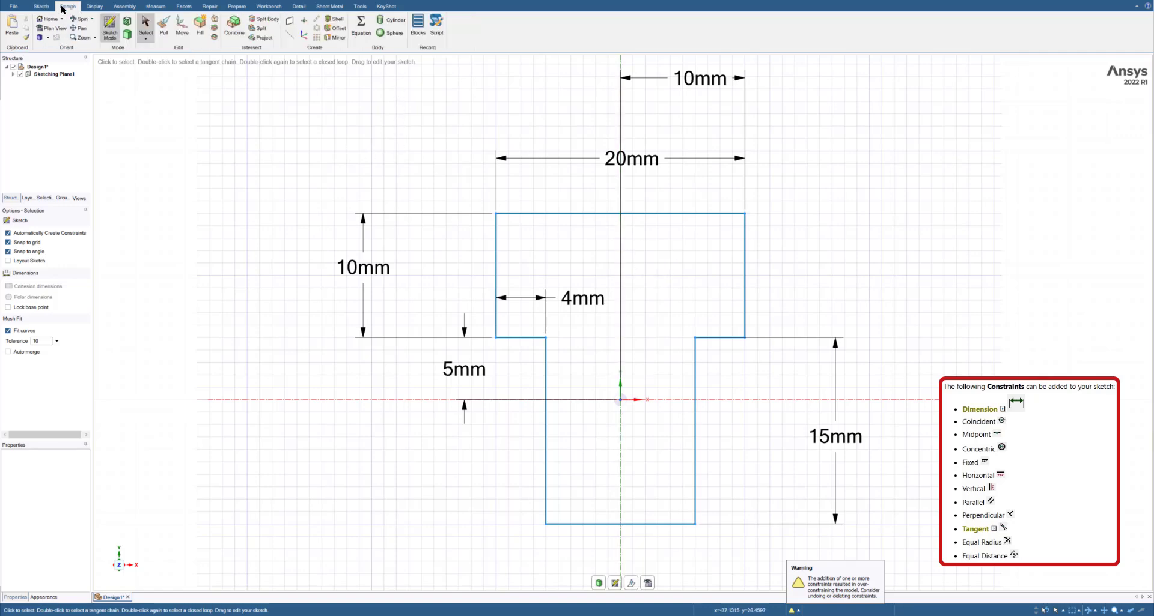
{"action": "left_click", "coordinate": [128, 36]}
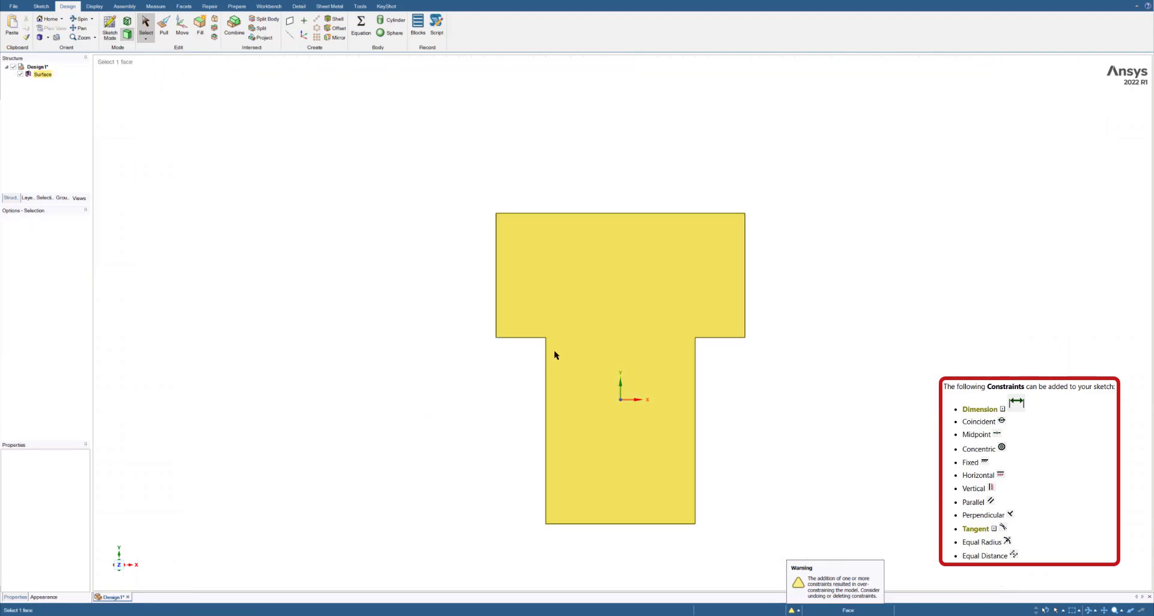
{"action": "scroll", "coordinate": [579, 453], "scroll_direction": "up", "scroll_amount": 1}
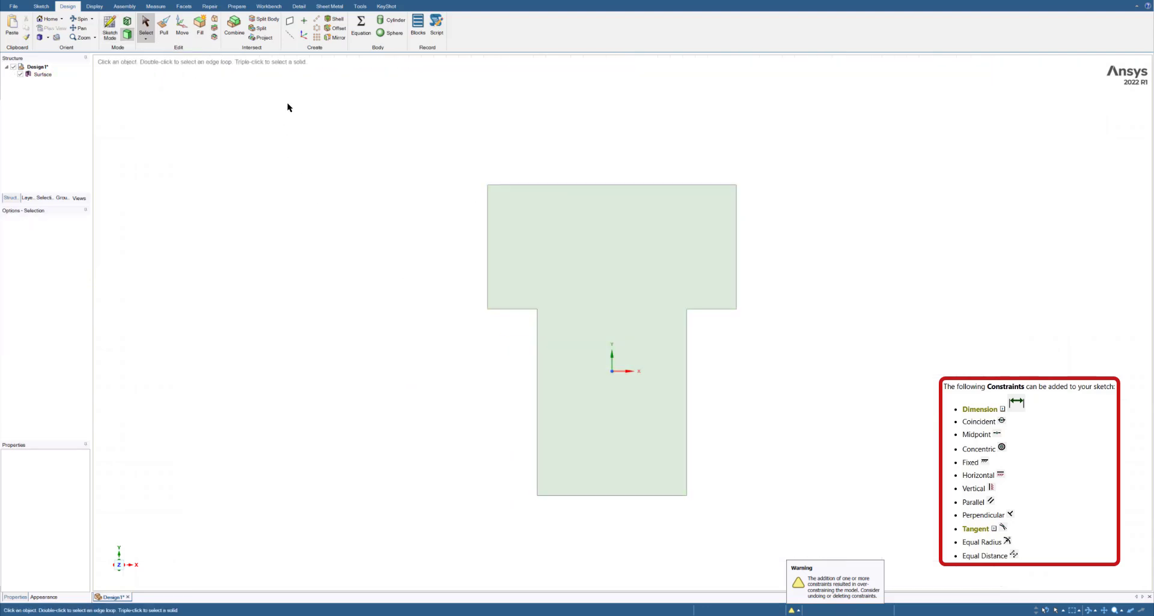